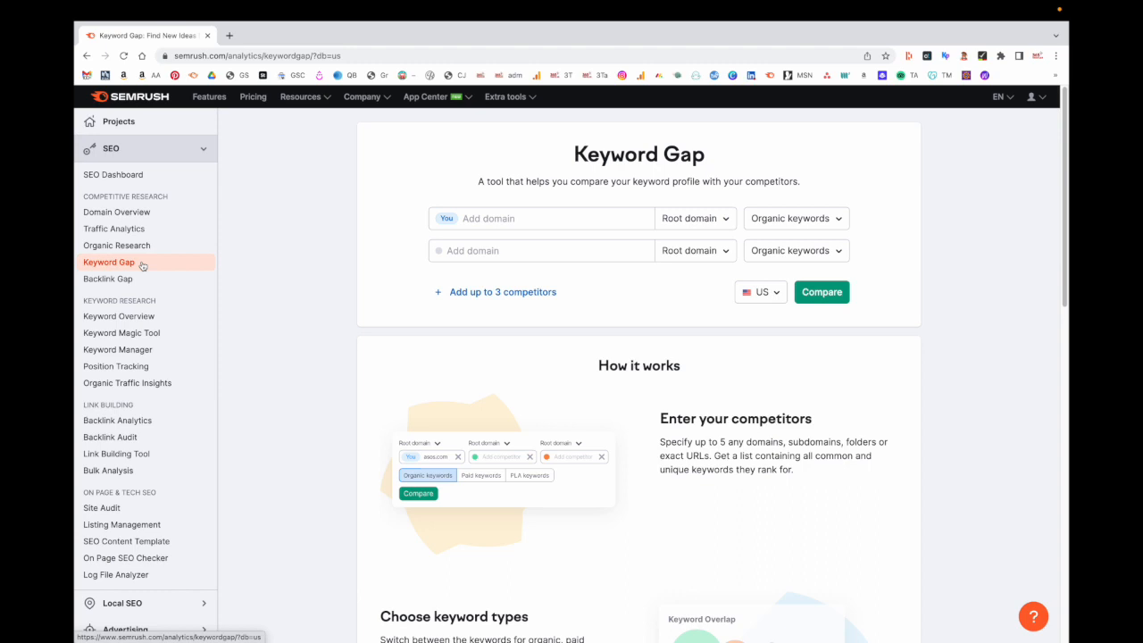
# - Enter 365atlantatraveler.com as your domain and pick exploregeorgia.org from the suggested competitors
pyautogui.click(527, 223)
pyautogui.write('365atlantatraveler.com')
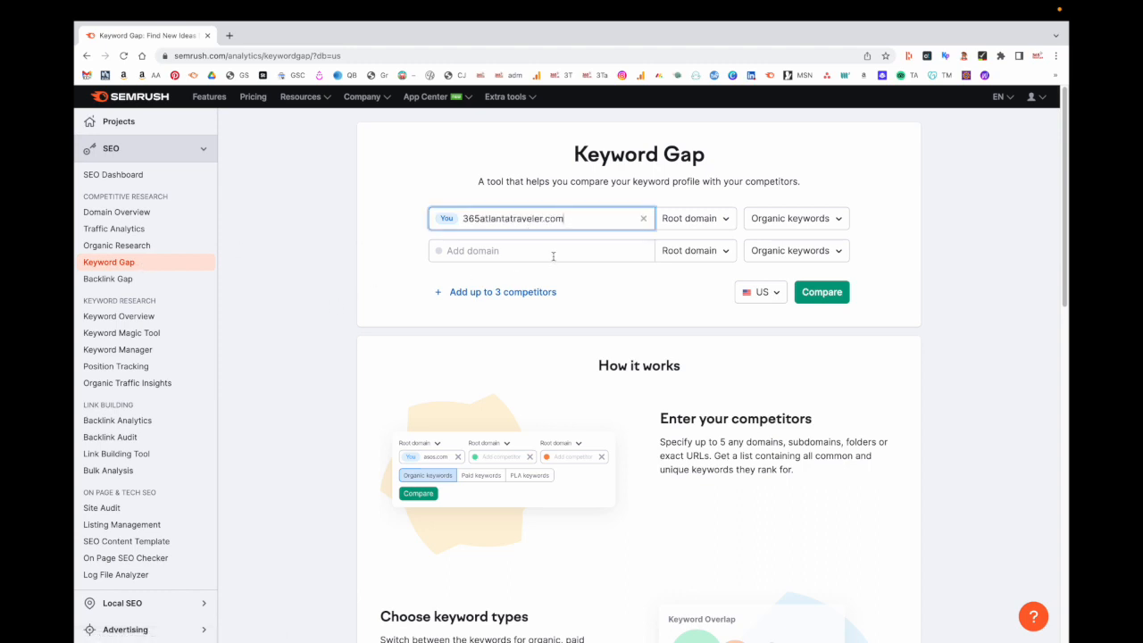
pyautogui.click(553, 255)
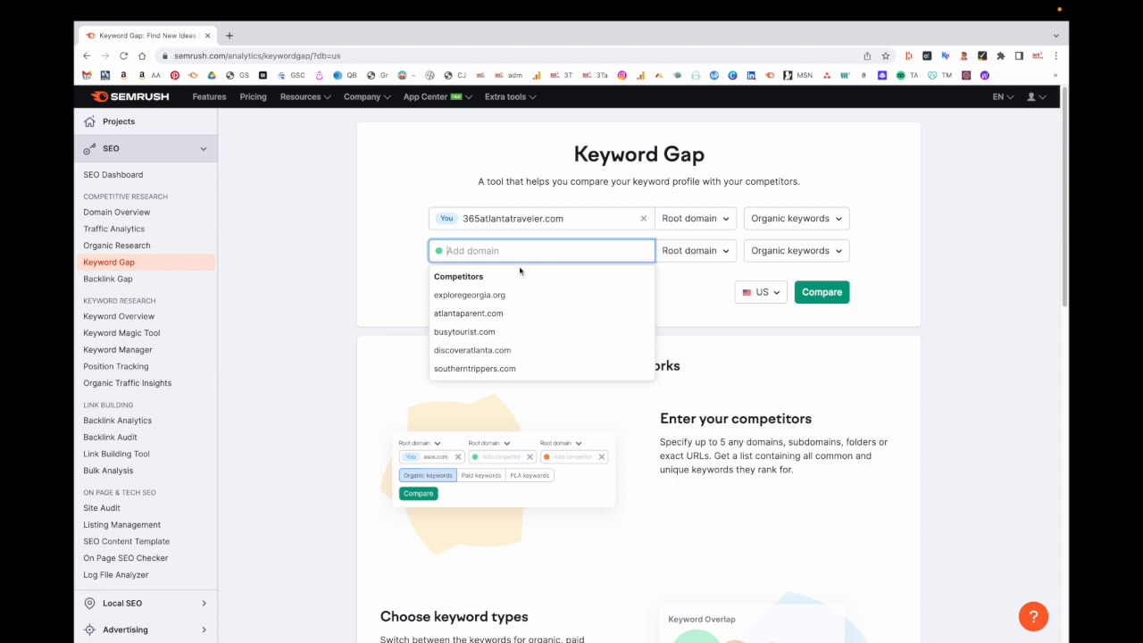
pyautogui.click(474, 296)
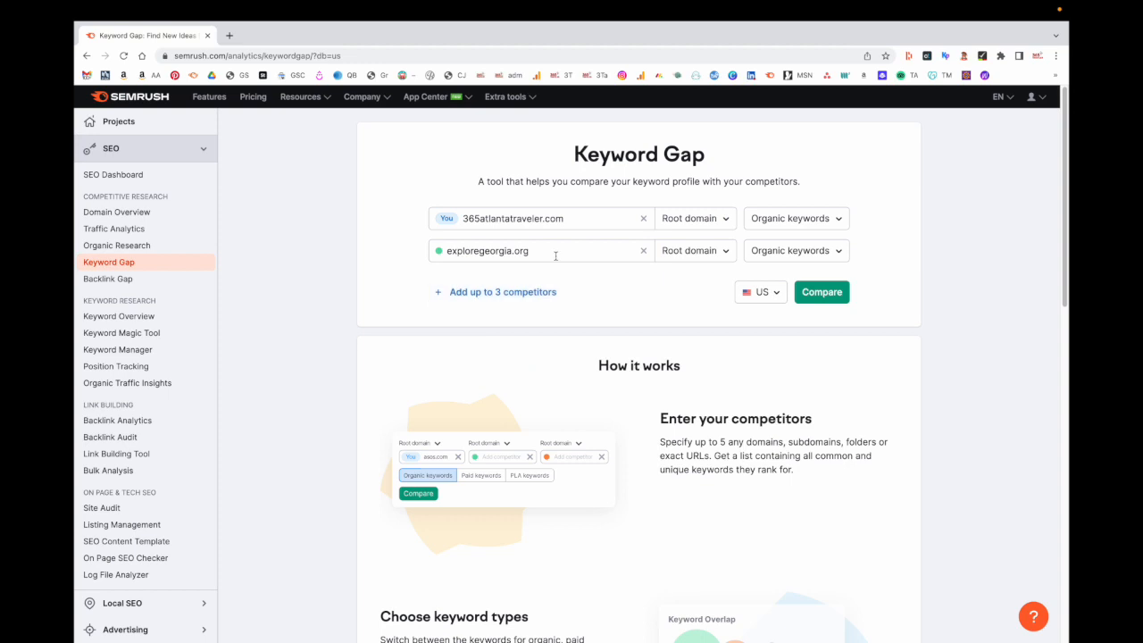
# - Run the comparison, view the Weak, Strong and Unique lists, then show the 254.4K Missing keywords
pyautogui.click(823, 293)
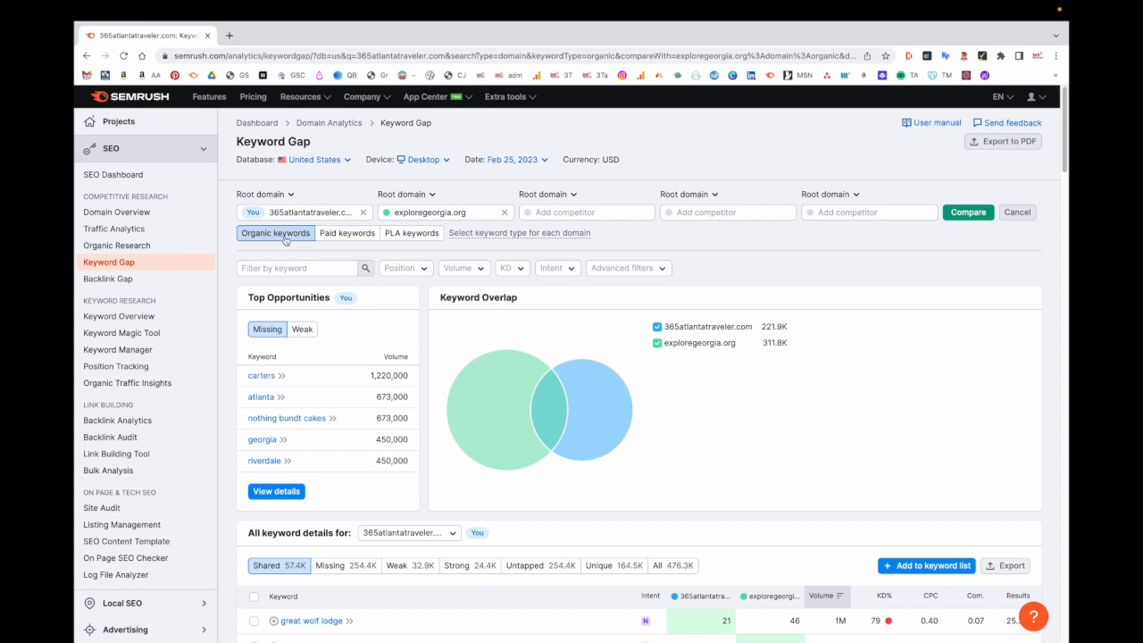
pyautogui.scroll(-3, 285, 240)
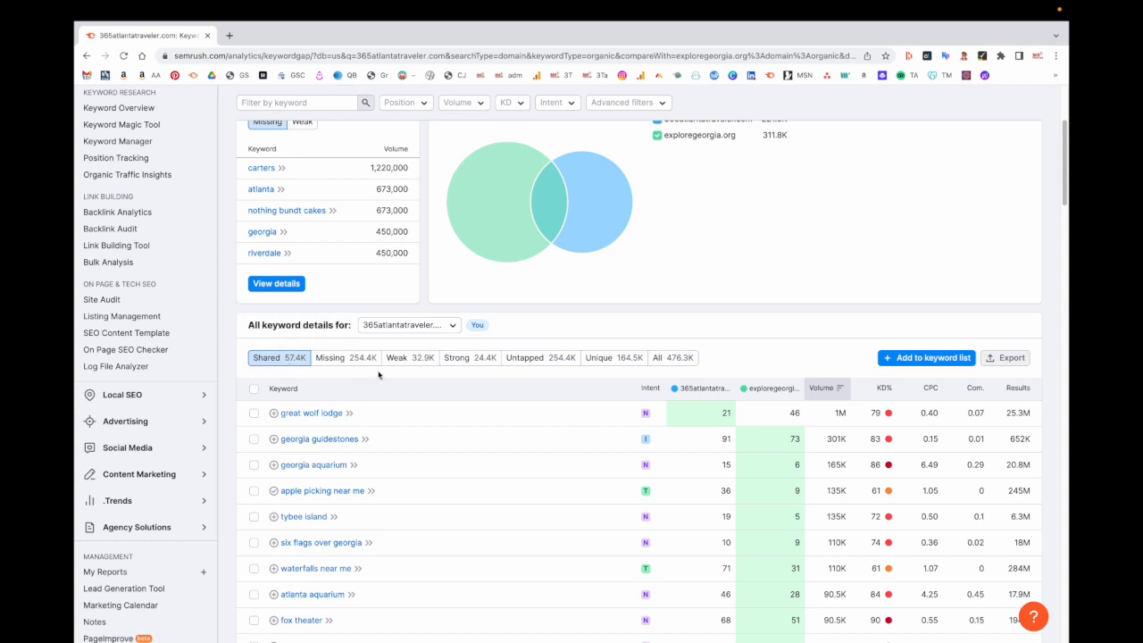
pyautogui.click(415, 360)
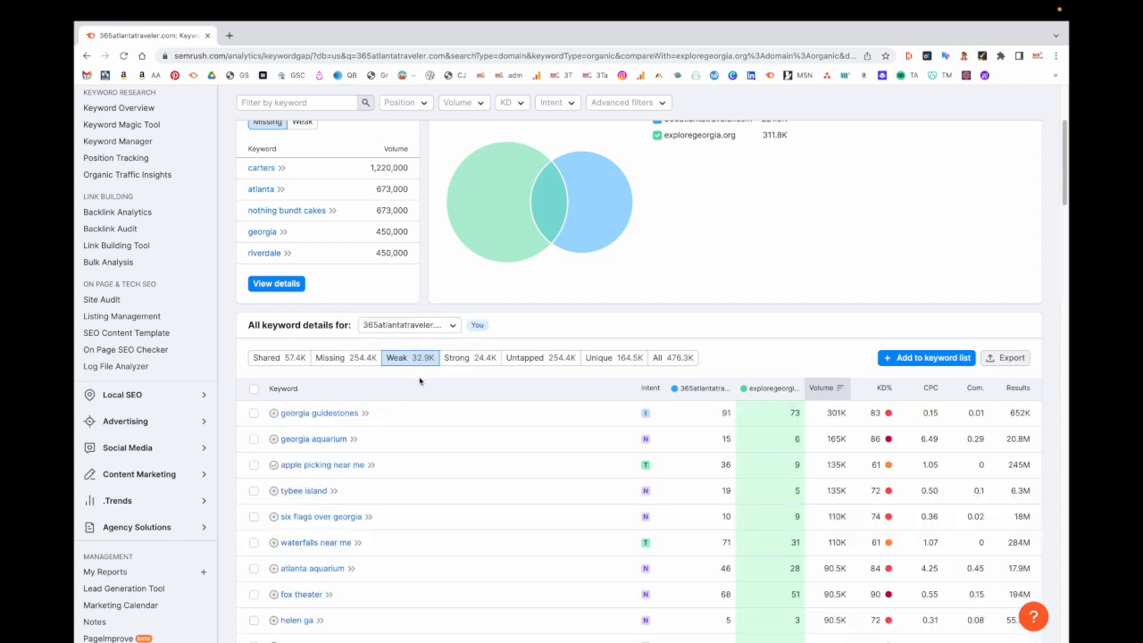
pyautogui.click(474, 361)
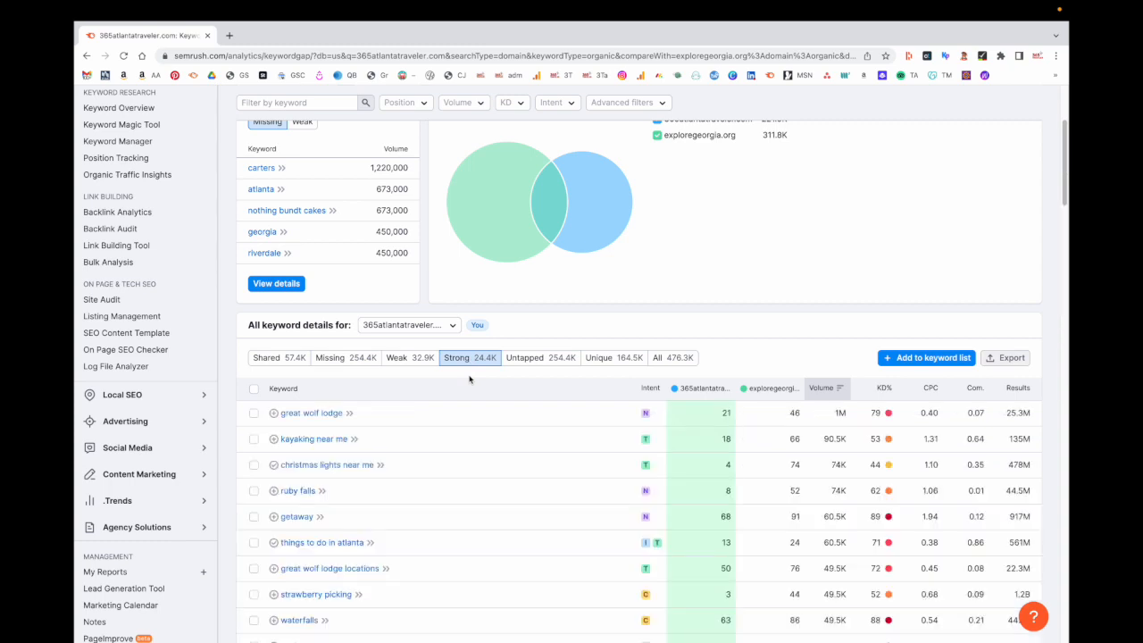
pyautogui.click(613, 361)
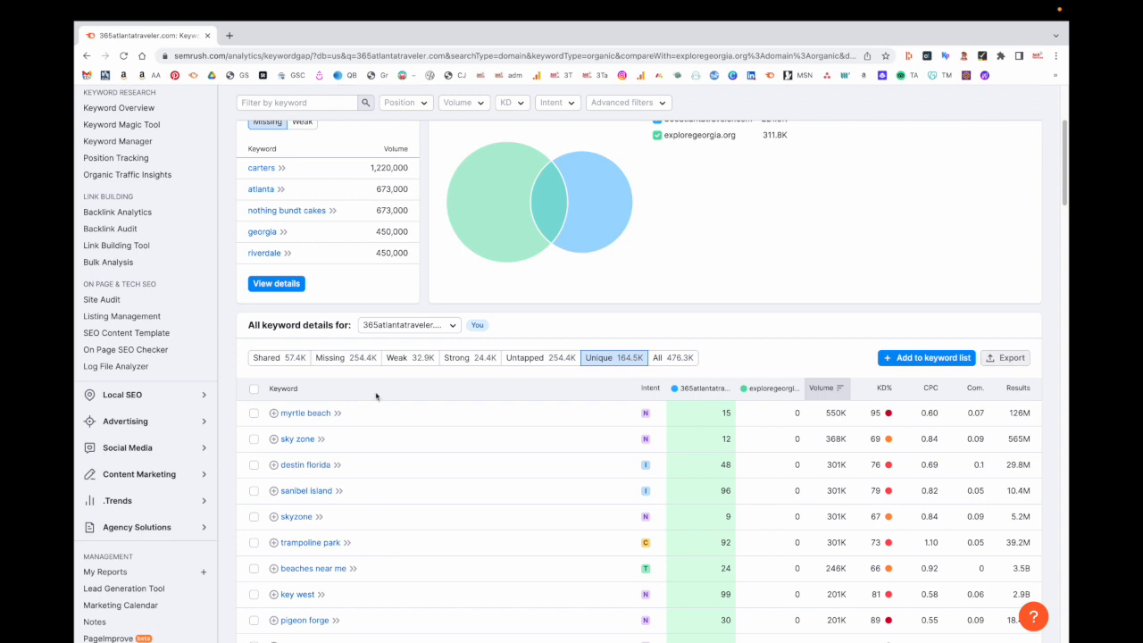
pyautogui.click(331, 358)
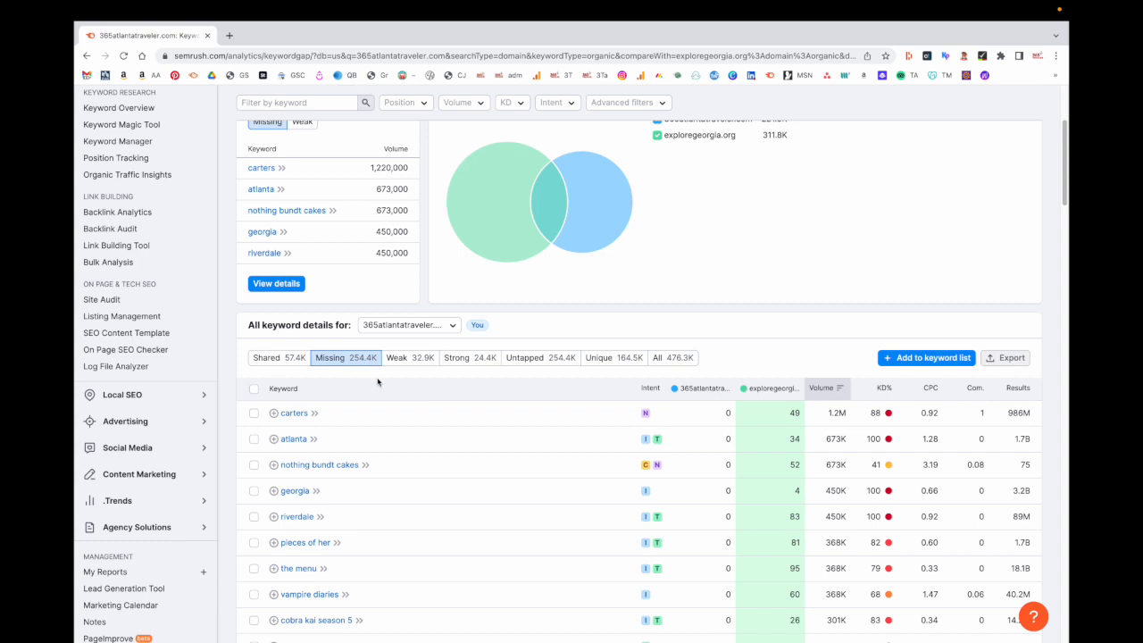
# - Filter the Missing keywords to a minimum search volume of 2,500
pyautogui.scroll(3, 377, 381)
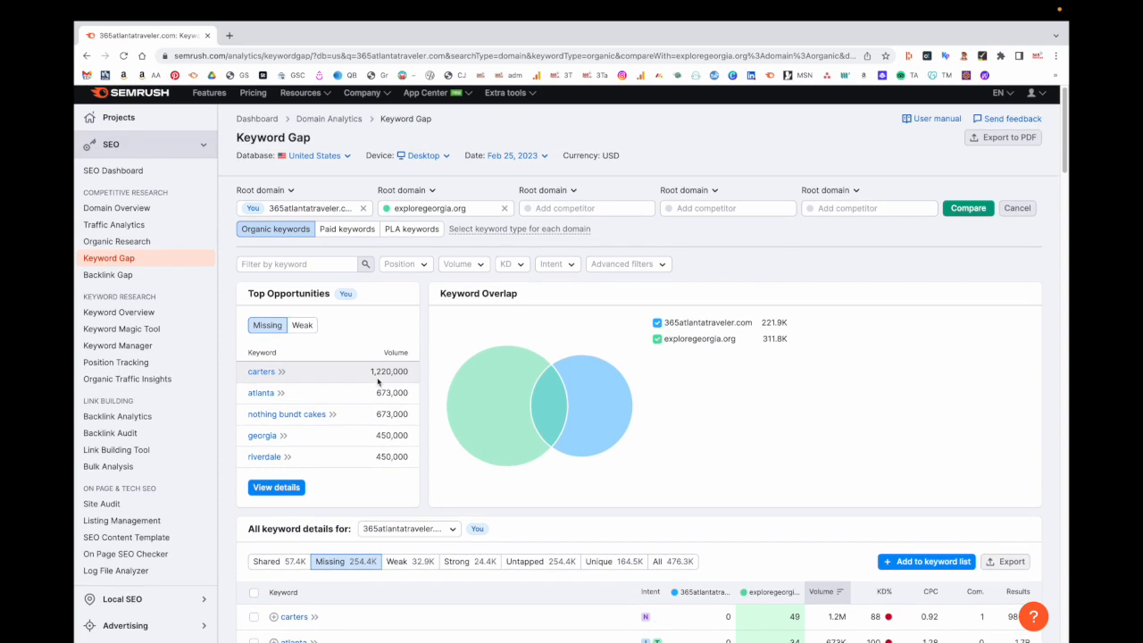
pyautogui.click(485, 265)
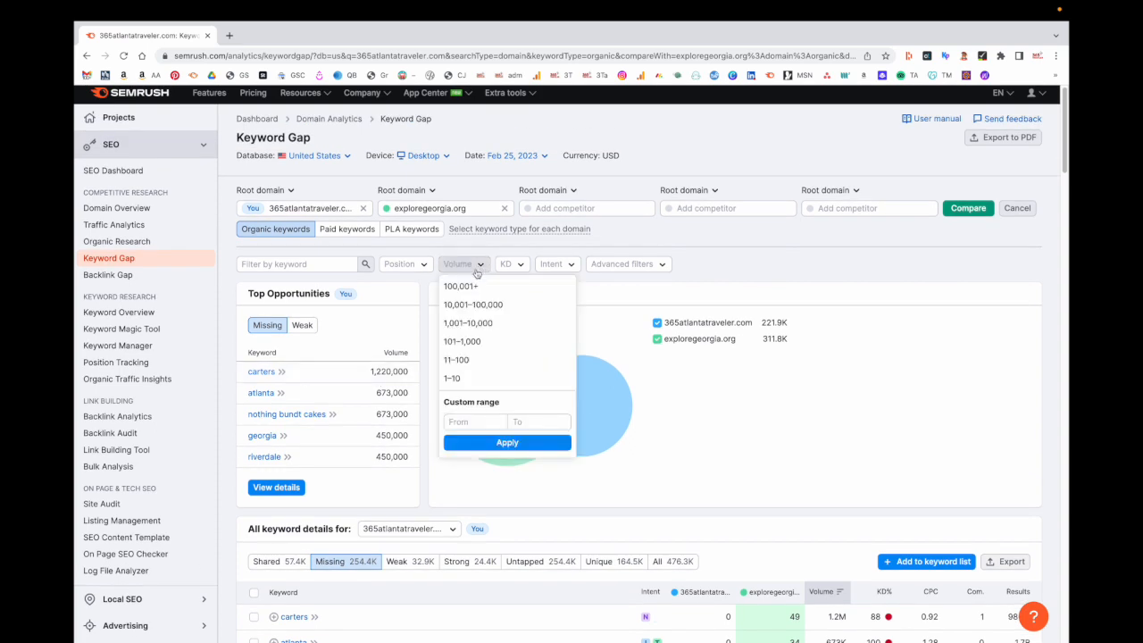
pyautogui.click(470, 422)
pyautogui.write('2500')
pyautogui.click(506, 444)
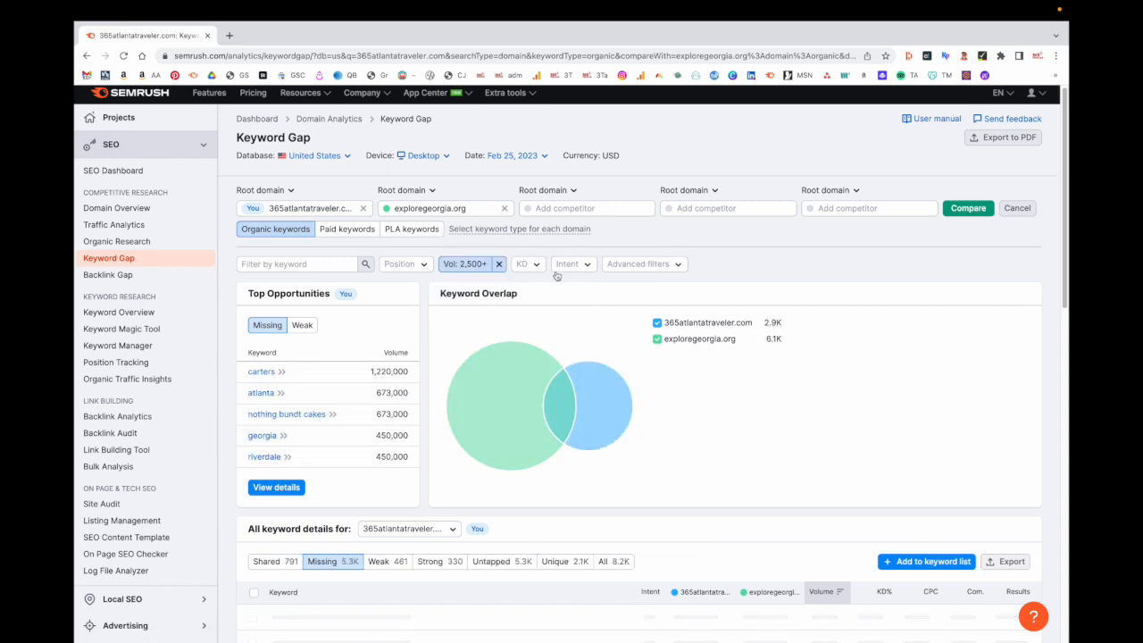
# - Limit keyword difficulty to a maximum of 78%
pyautogui.click(538, 266)
pyautogui.click(592, 423)
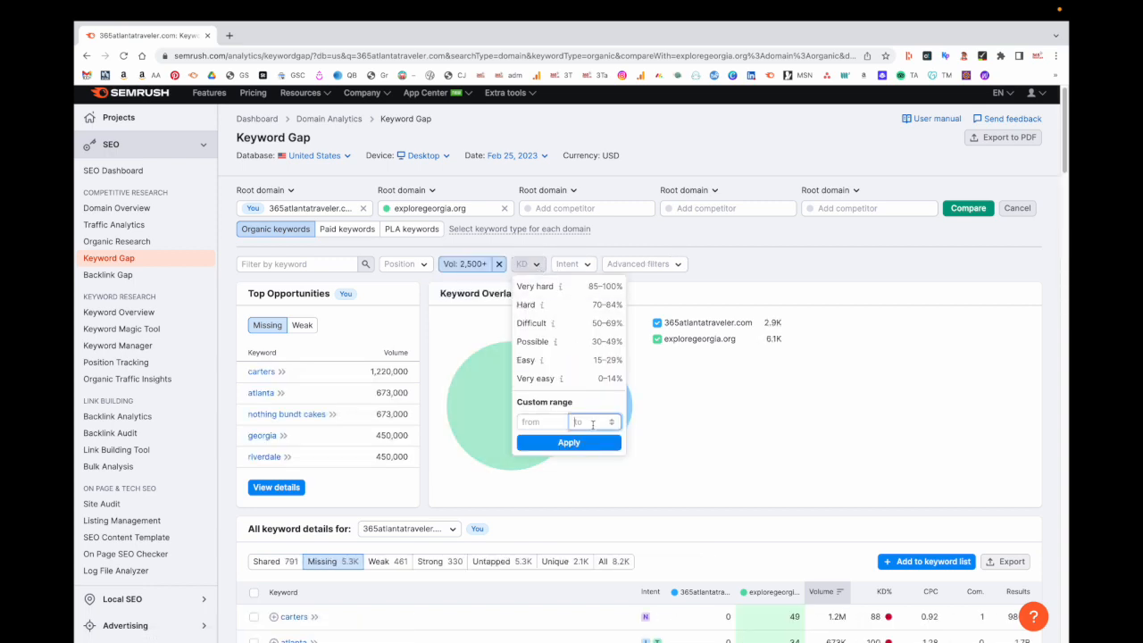
pyautogui.write('78')
pyautogui.click(590, 442)
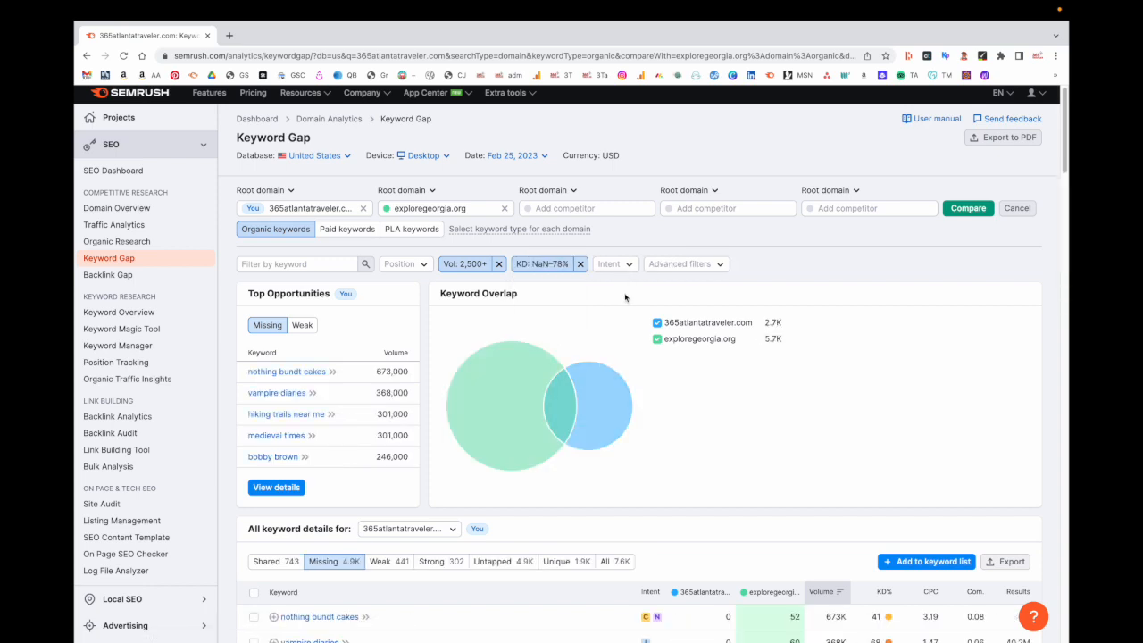
# - Restrict results to Informational intent, leaving 1.6K keywords
pyautogui.click(631, 268)
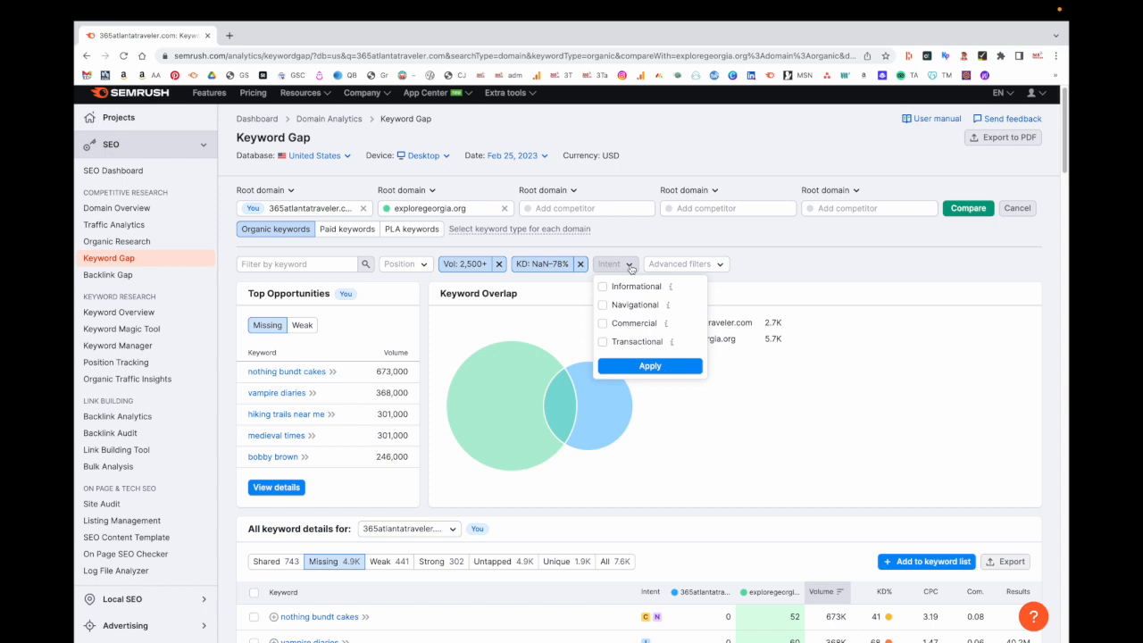
pyautogui.click(602, 287)
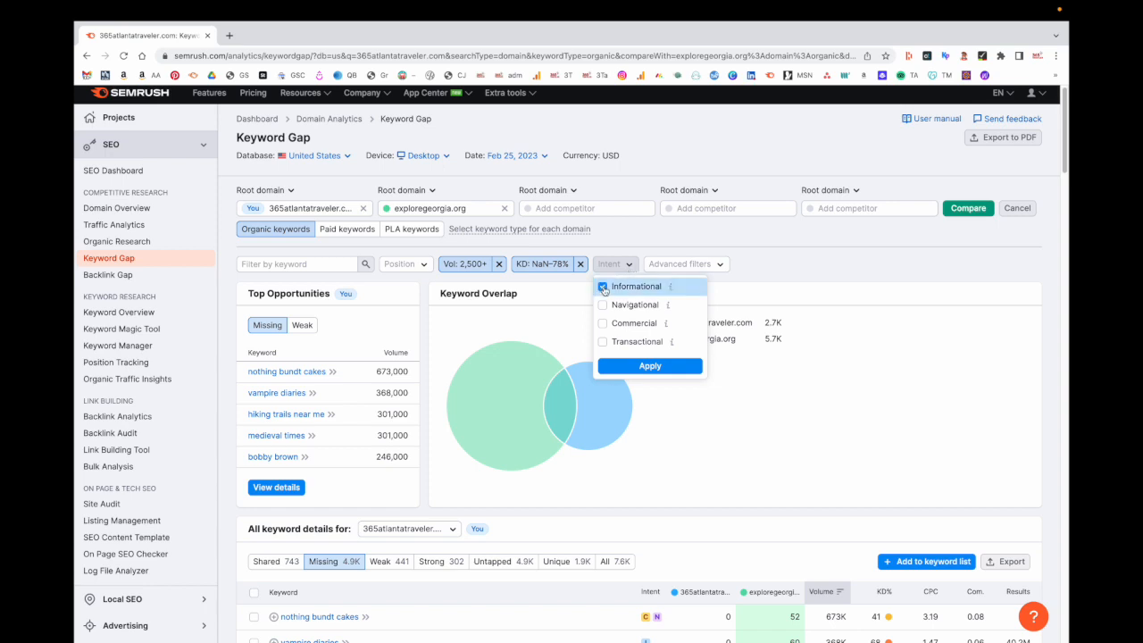
pyautogui.click(671, 368)
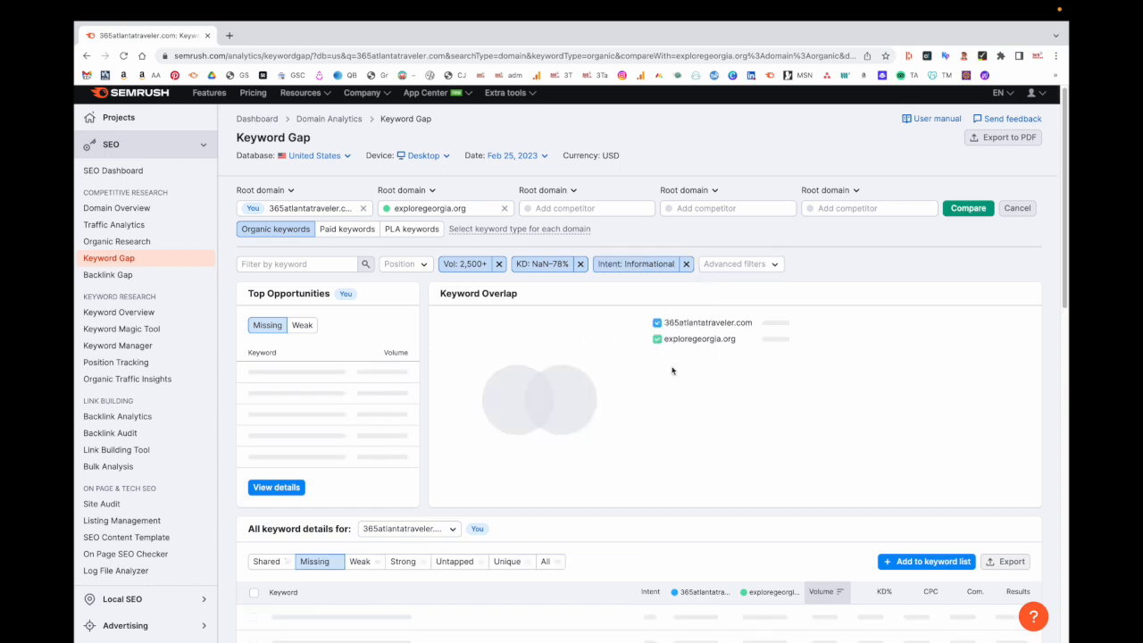
pyautogui.scroll(-2, 514, 396)
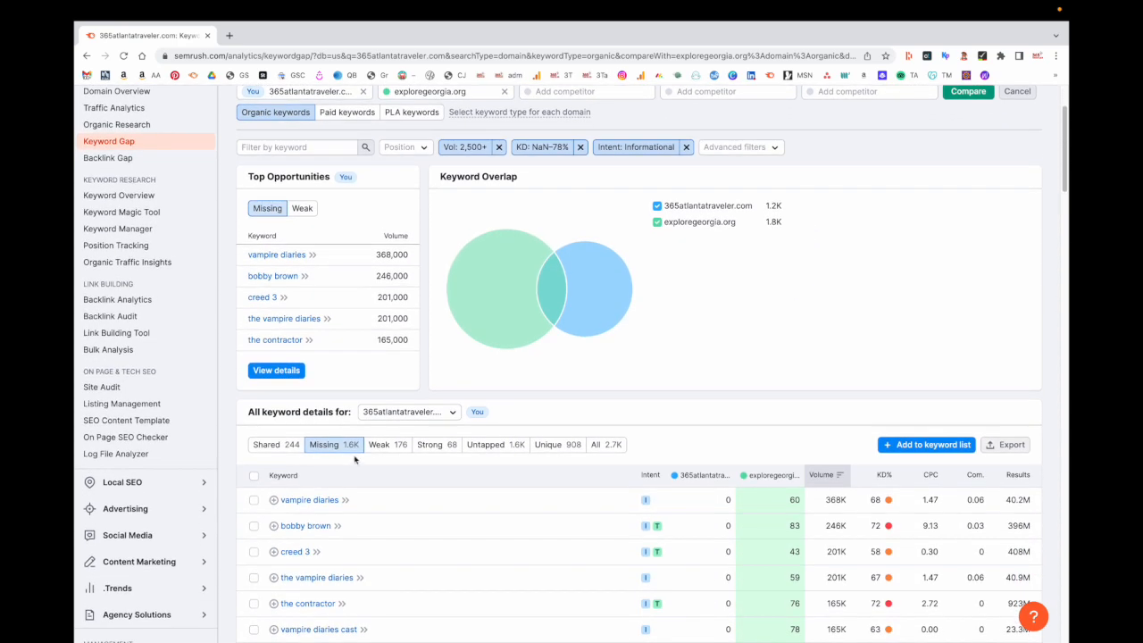
# - Scroll through the first page of filtered Missing keywords
pyautogui.scroll(-5, 354, 459)
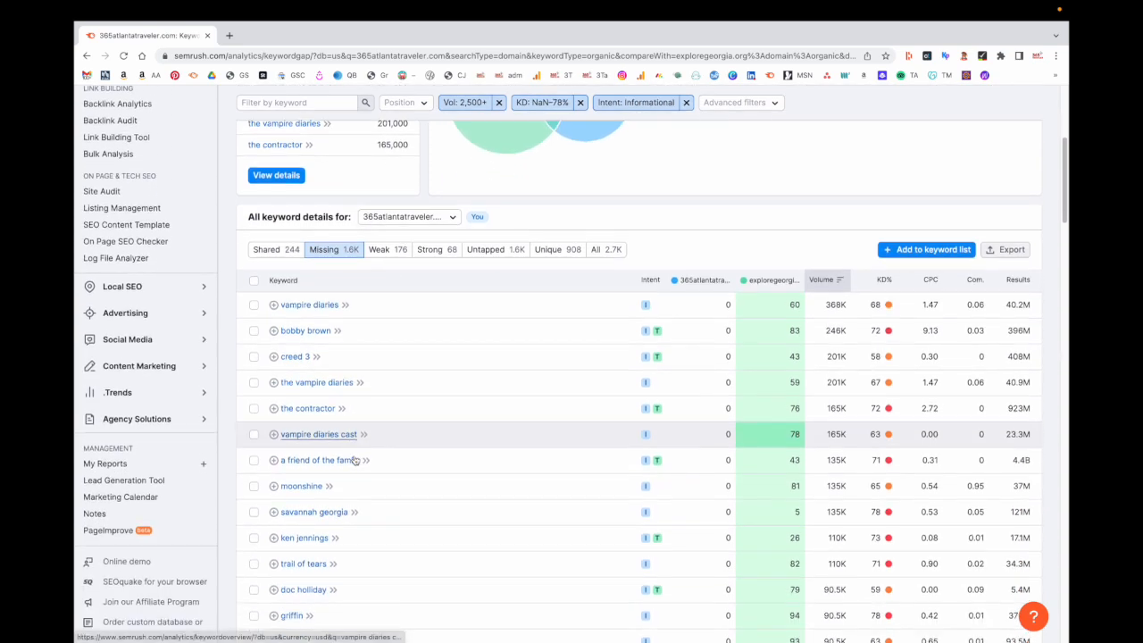
pyautogui.scroll(-1, 460, 514)
pyautogui.scroll(1, 460, 514)
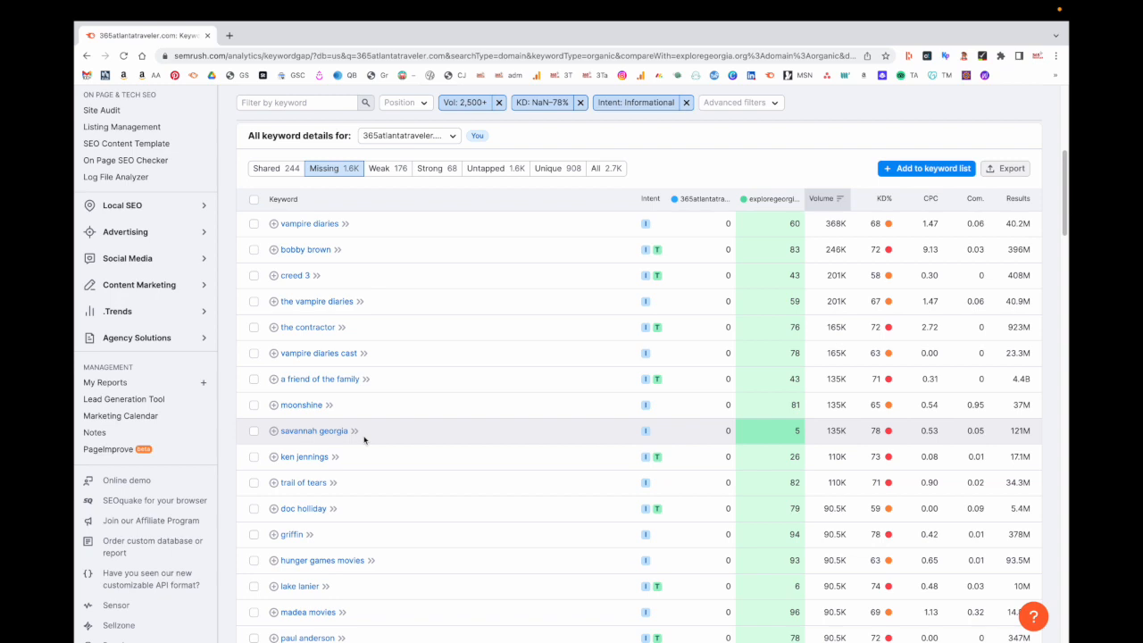
pyautogui.scroll(-3, 364, 439)
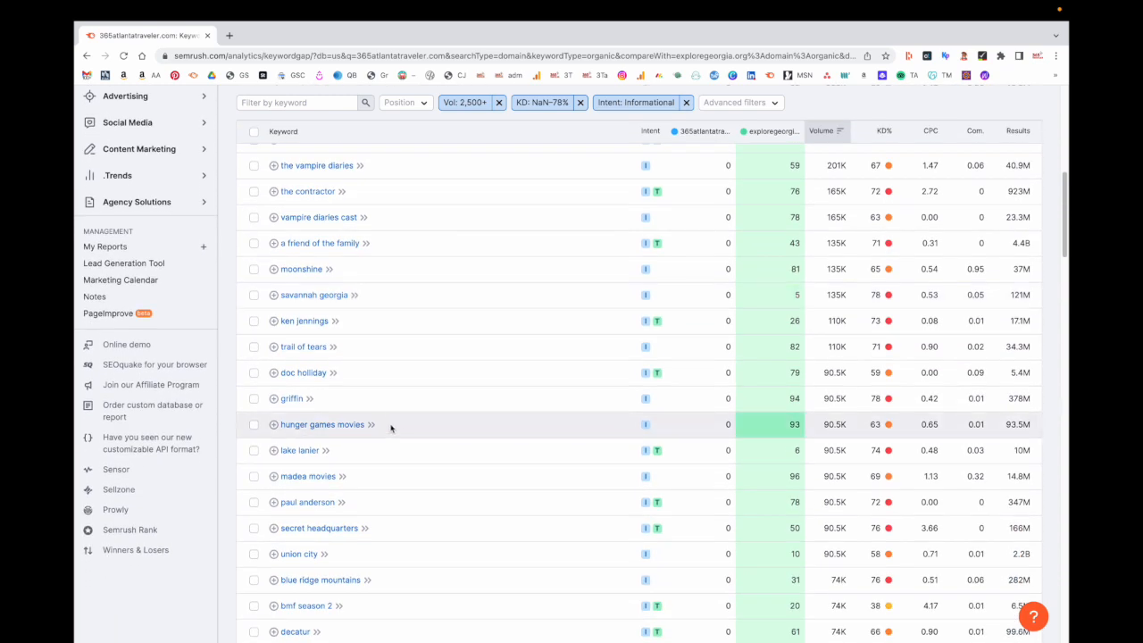
pyautogui.scroll(-5, 390, 428)
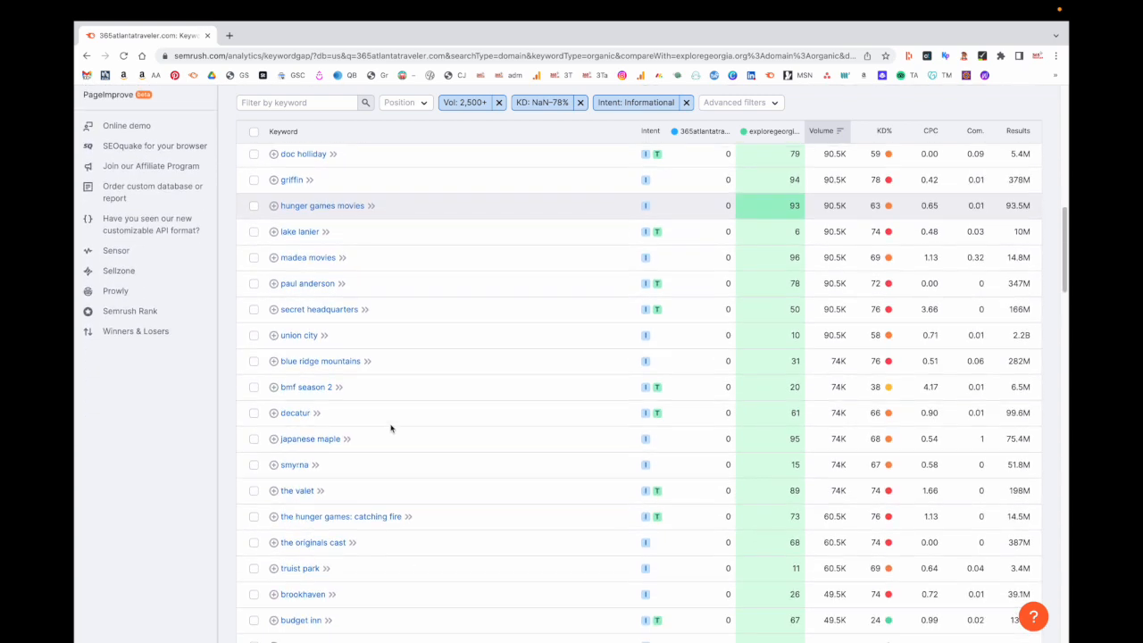
pyautogui.scroll(-6, 391, 427)
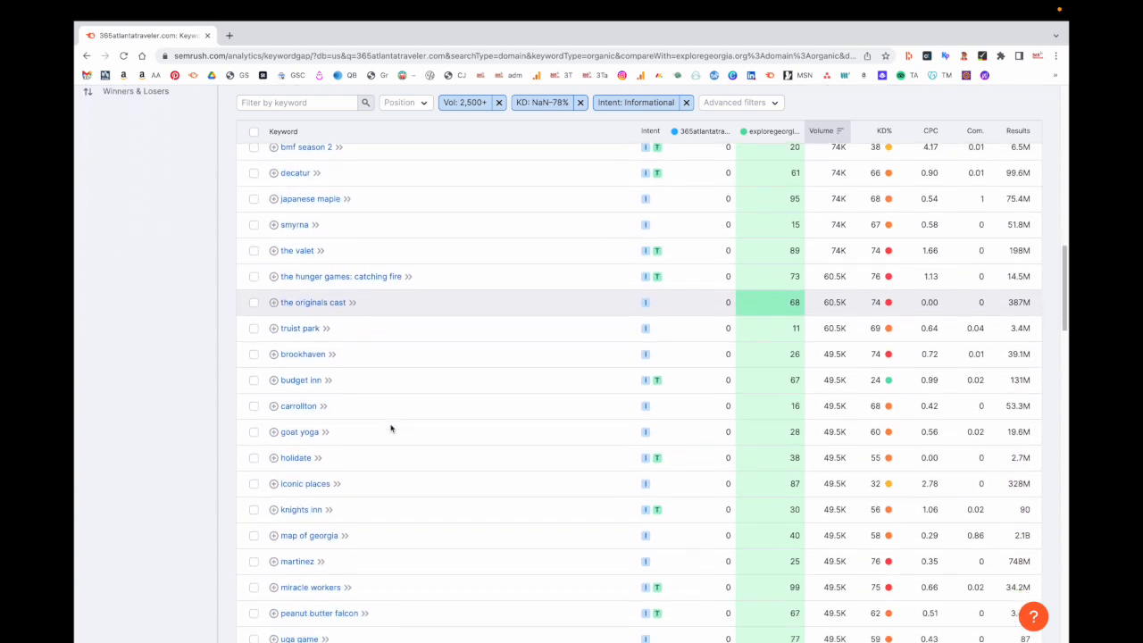
pyautogui.scroll(-3, 390, 428)
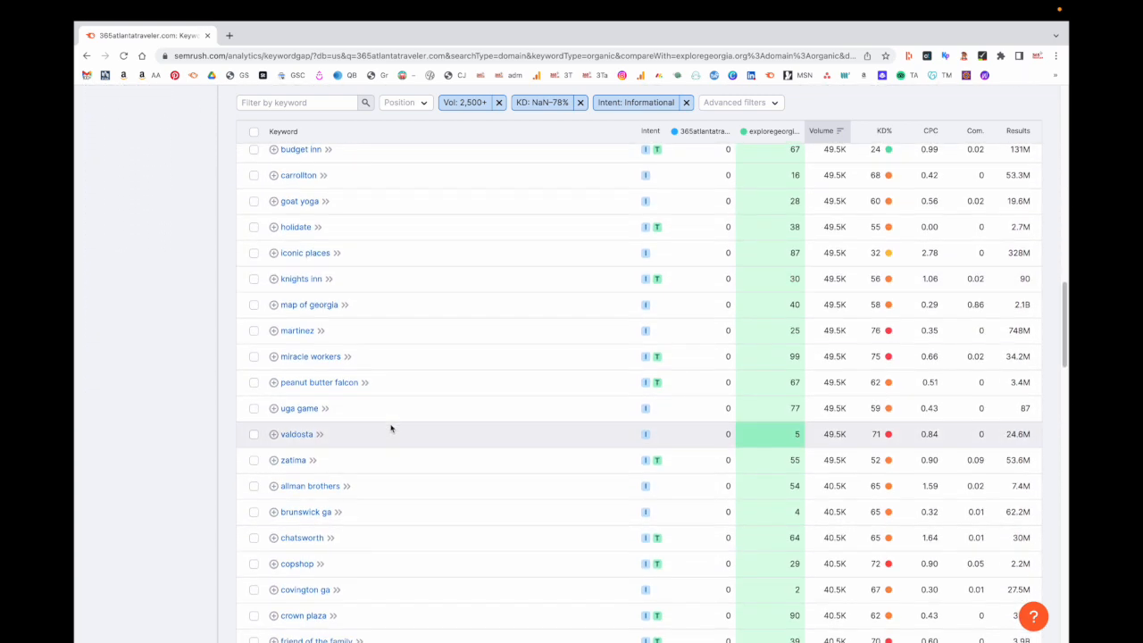
pyautogui.scroll(-2, 390, 427)
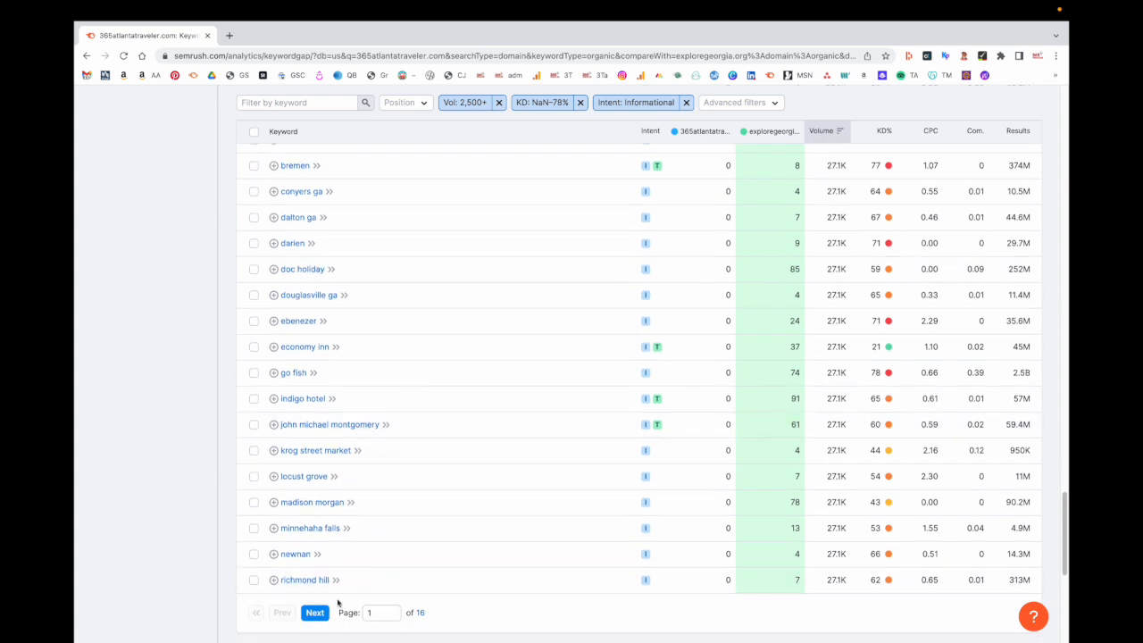
# - Load page 2 of 16 of the filtered keywords, starting at rome ga
pyautogui.click(314, 613)
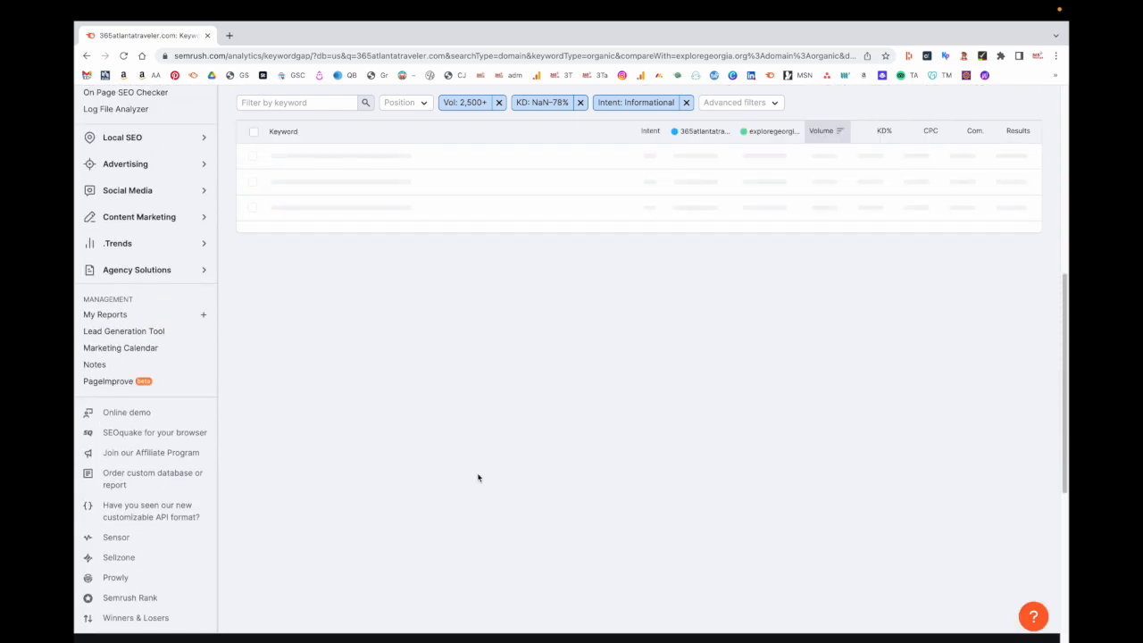
pyautogui.scroll(2, 477, 477)
pyautogui.scroll(-2, 477, 478)
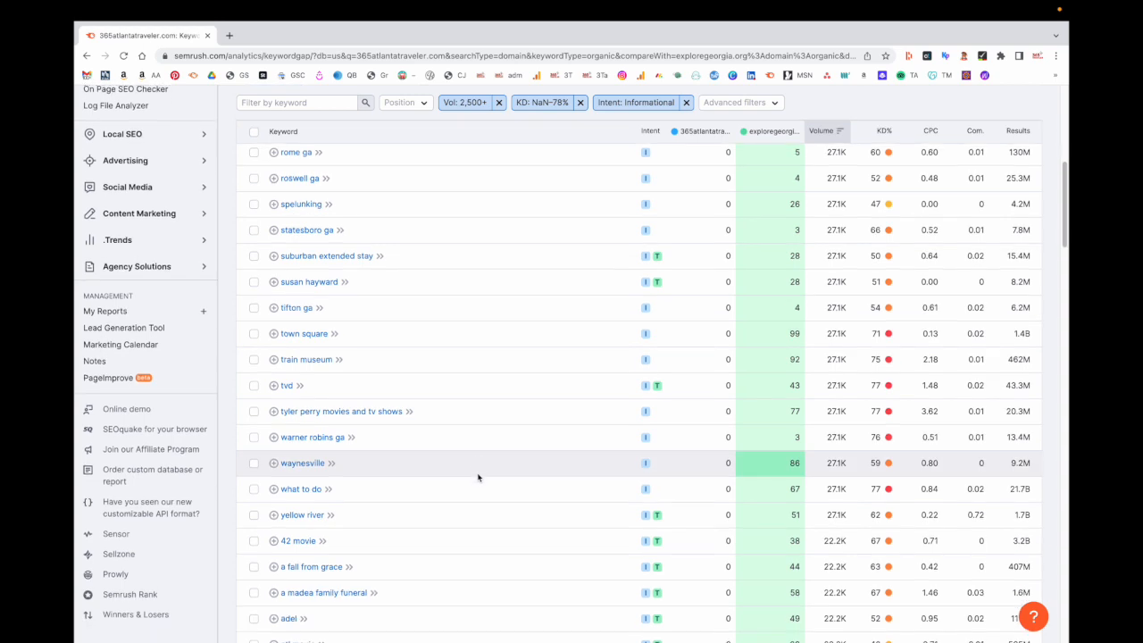
pyautogui.scroll(7, 477, 477)
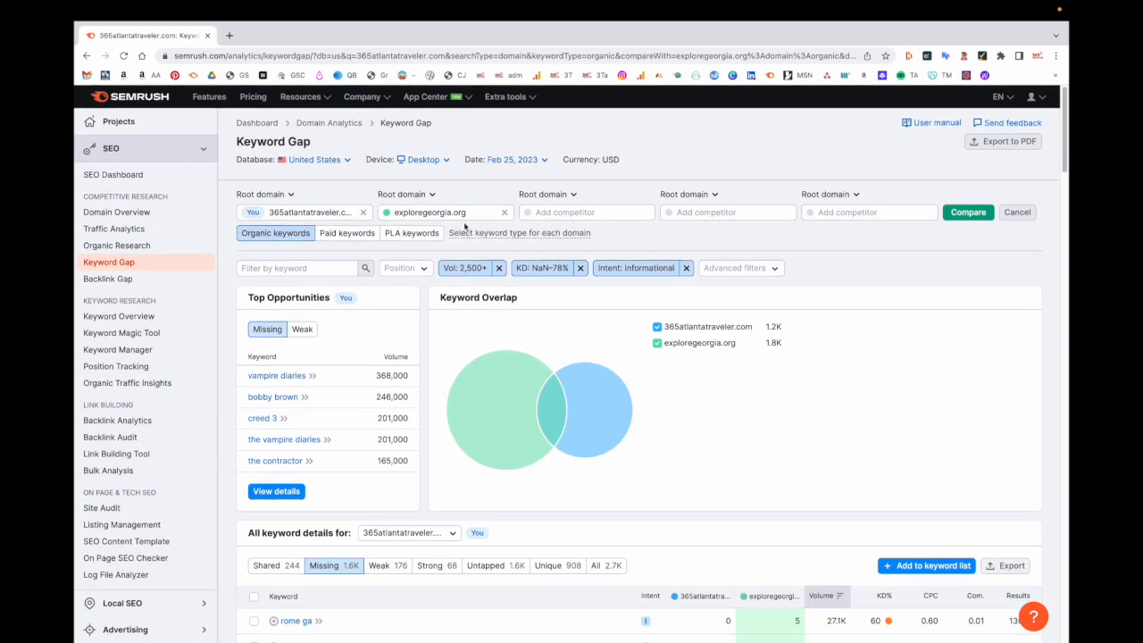
pyautogui.click(483, 212)
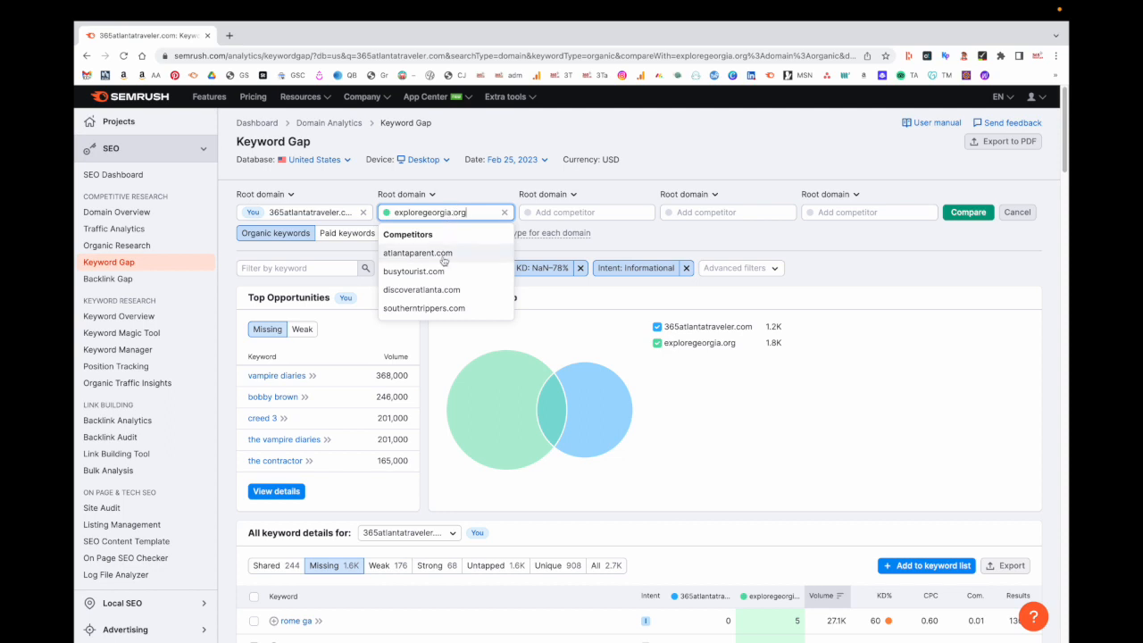
pyautogui.click(434, 290)
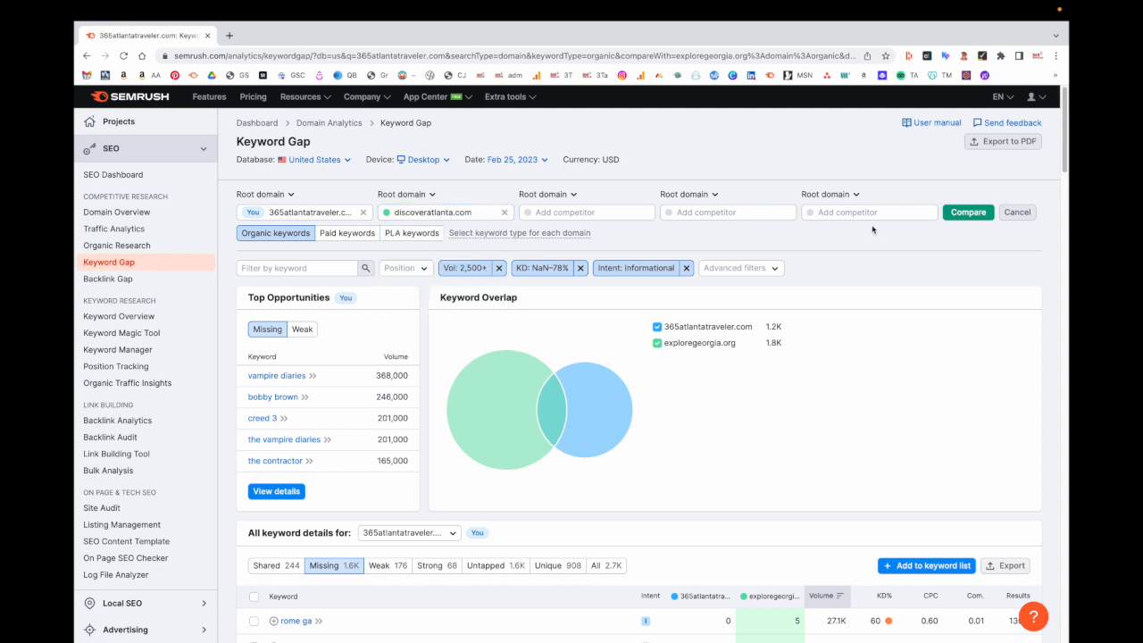
pyautogui.click(962, 216)
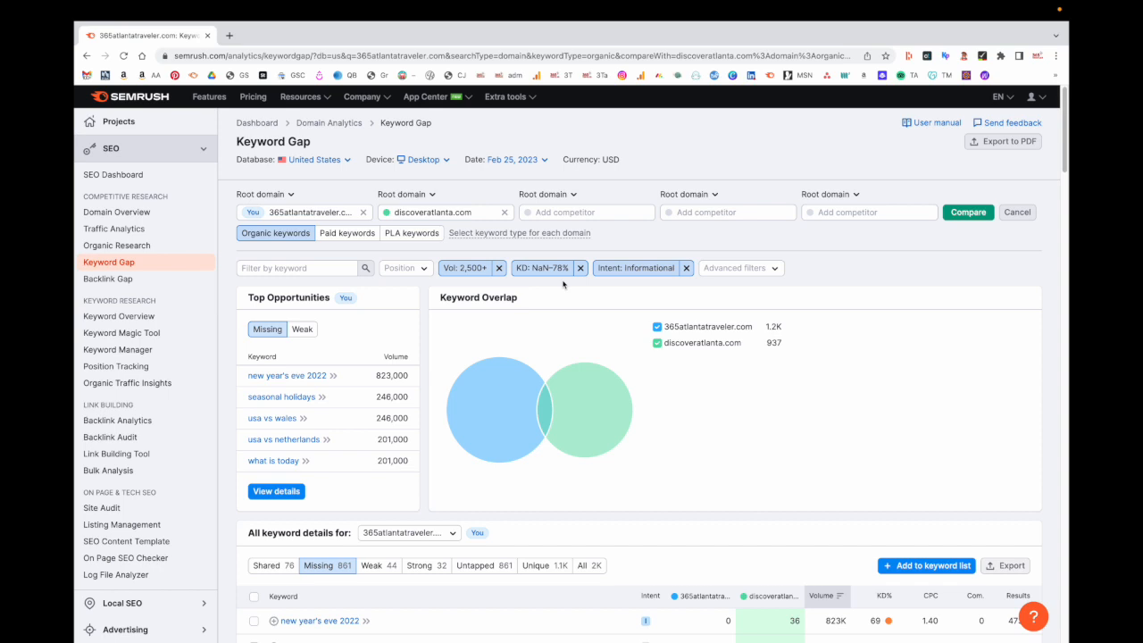
pyautogui.scroll(-2, 536, 357)
pyautogui.scroll(-1, 411, 415)
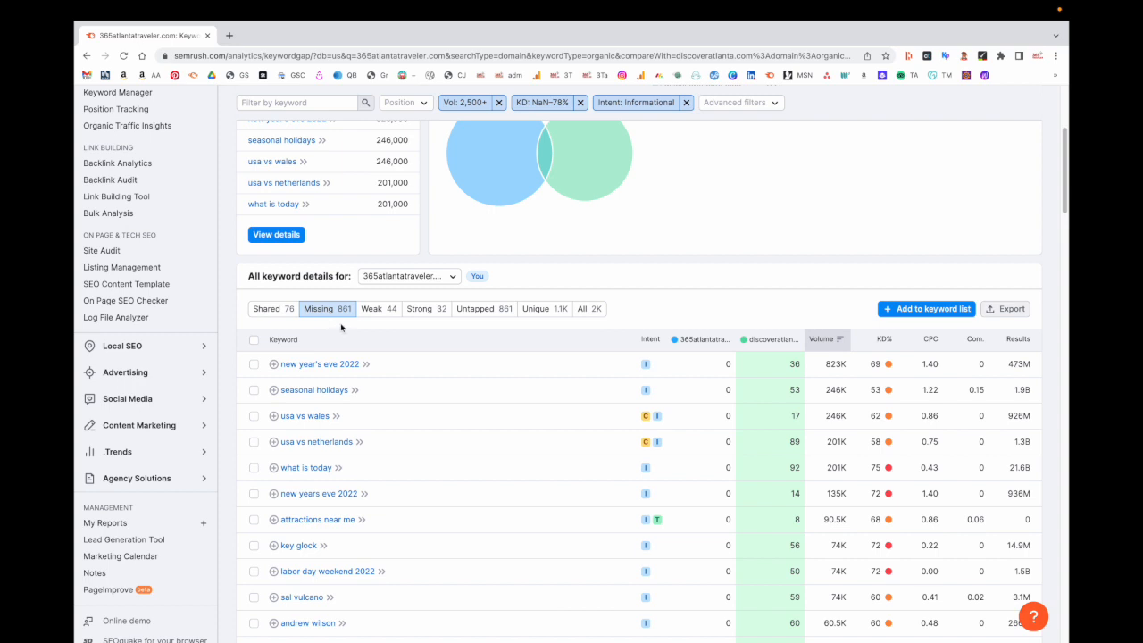
pyautogui.scroll(-2, 453, 453)
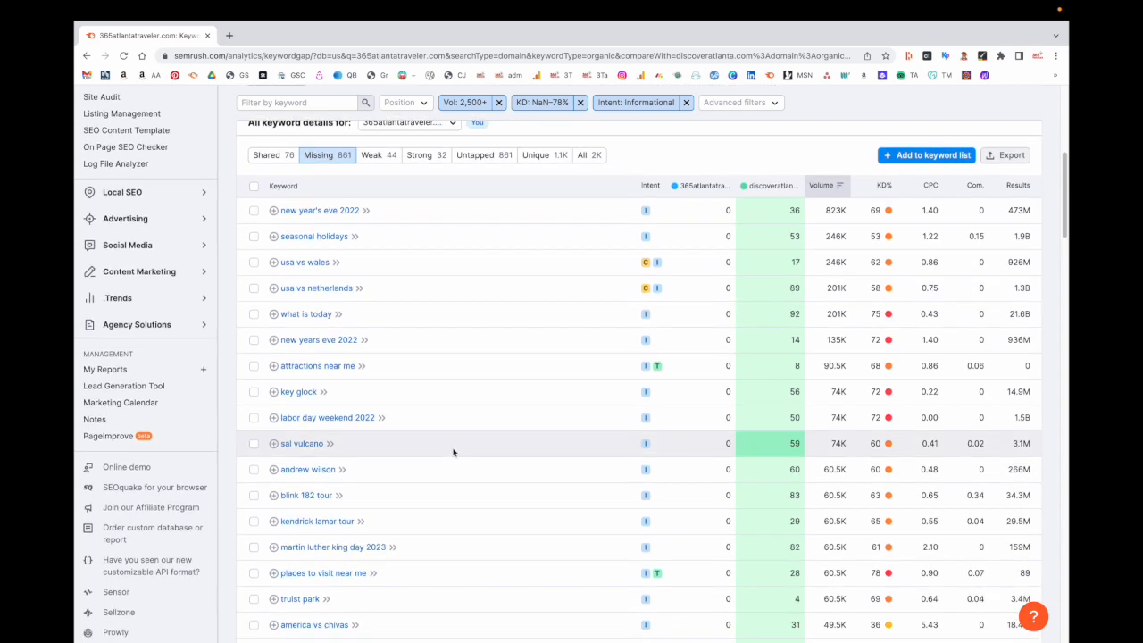
pyautogui.scroll(-1, 453, 452)
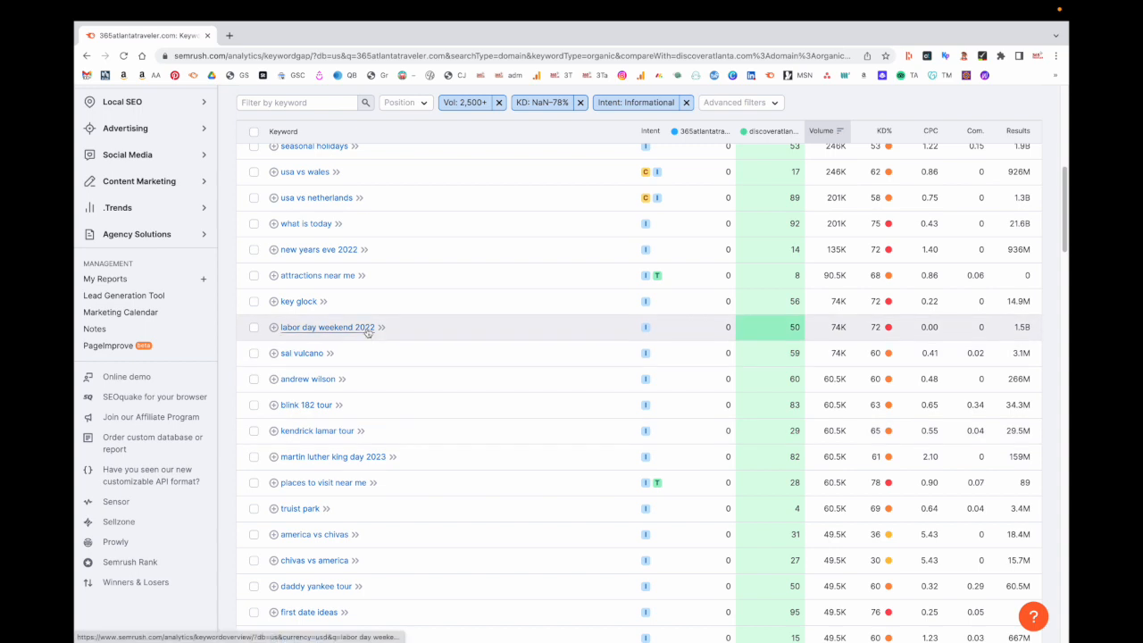
pyautogui.scroll(2, 367, 331)
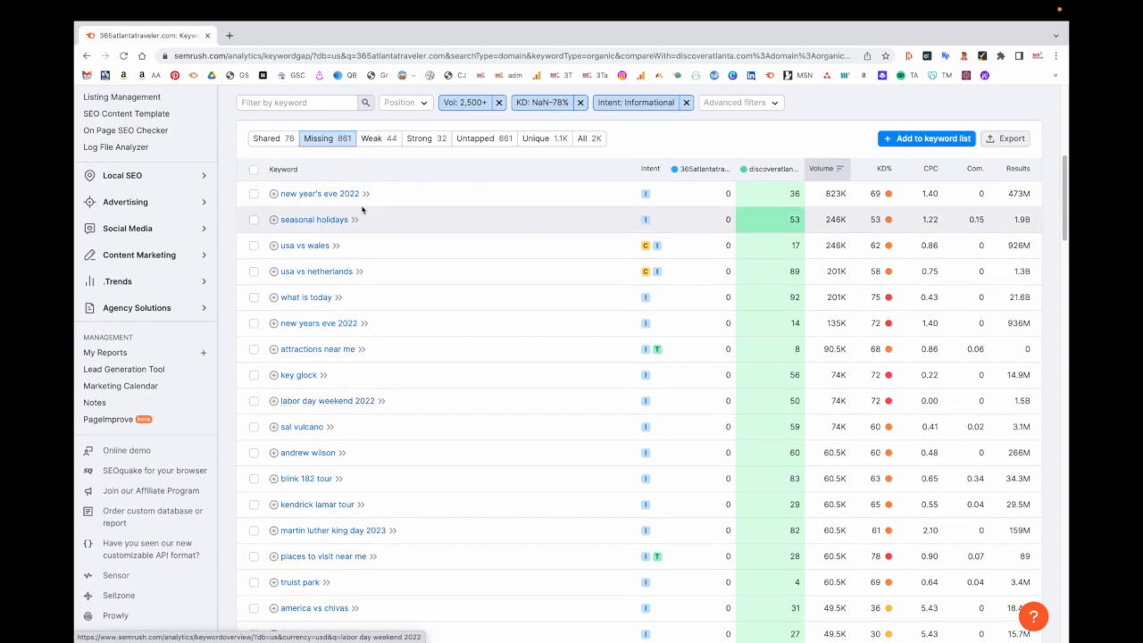
pyautogui.scroll(-2, 420, 444)
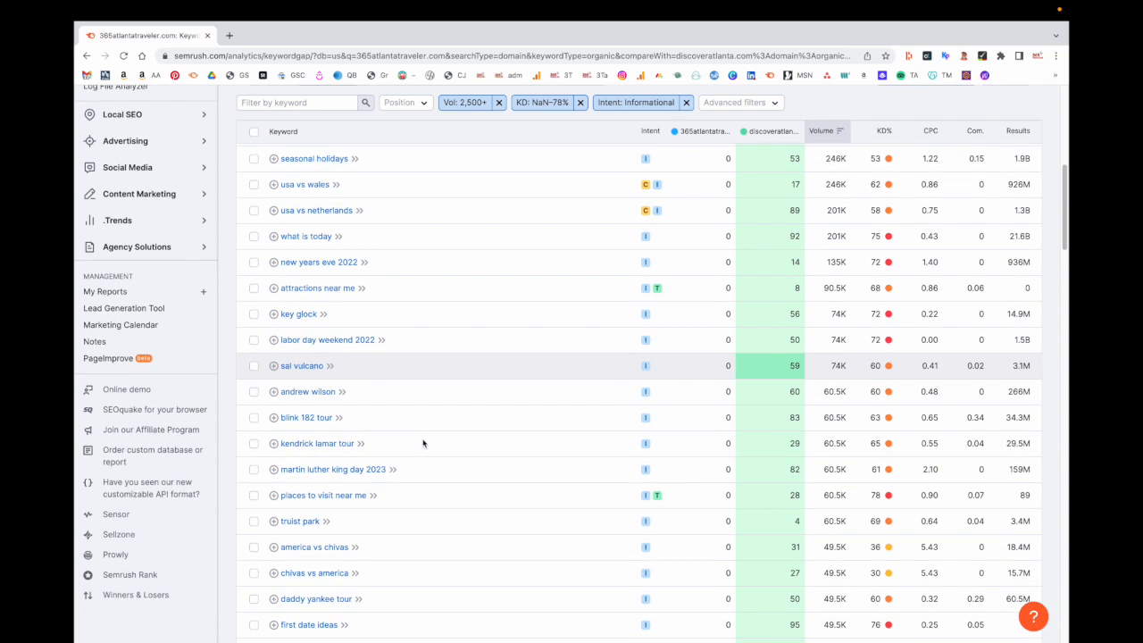
pyautogui.scroll(-5, 464, 465)
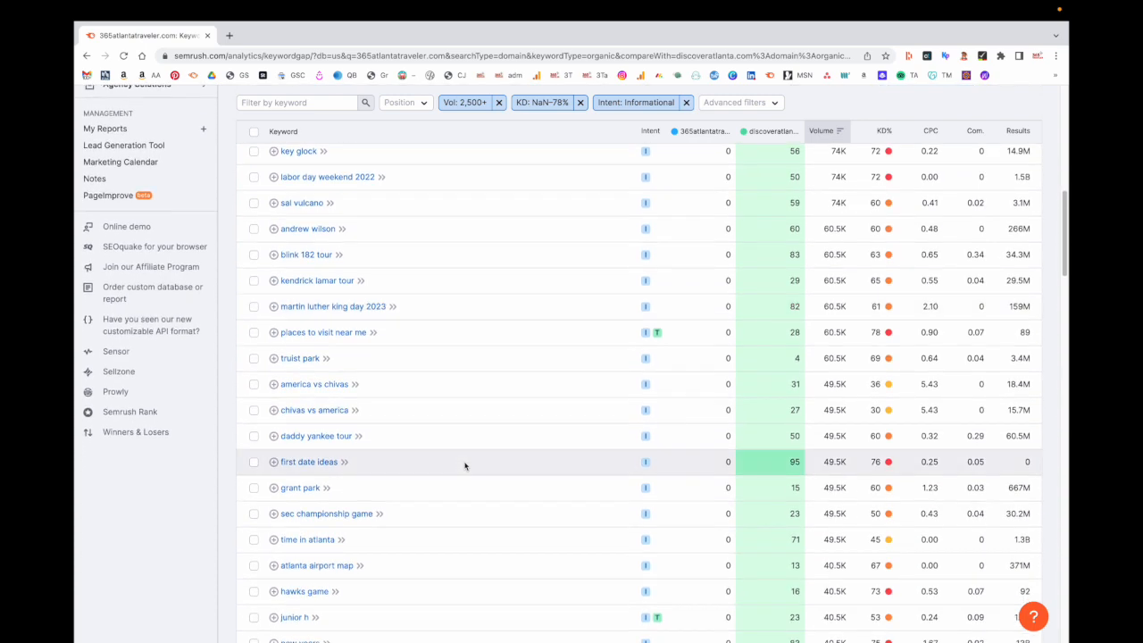
pyautogui.scroll(-3, 464, 465)
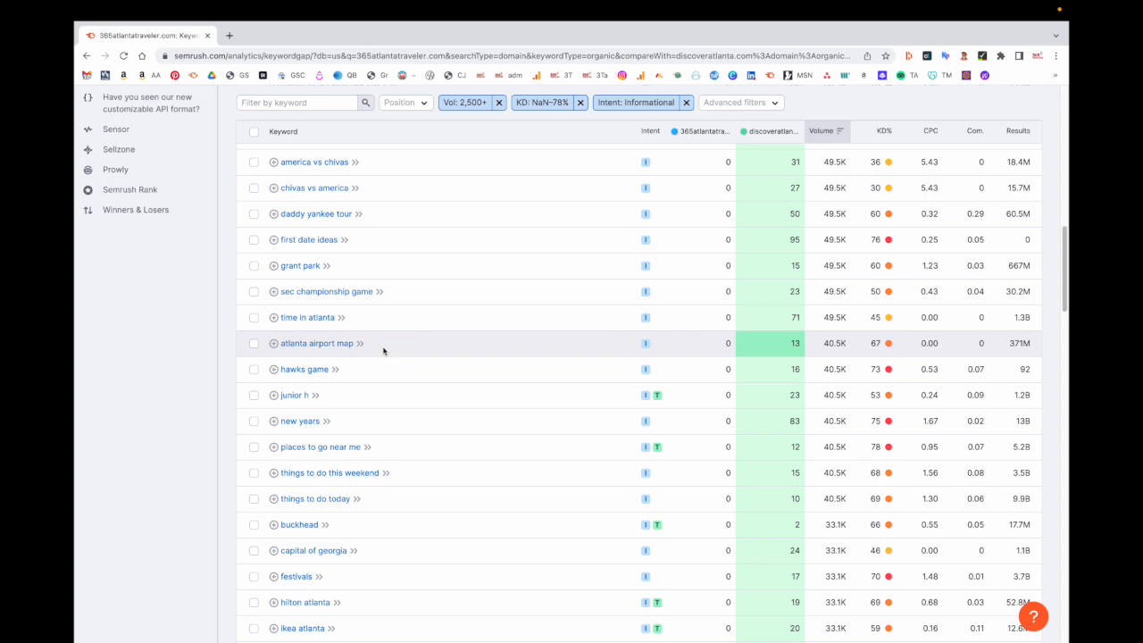
pyautogui.scroll(-8, 384, 350)
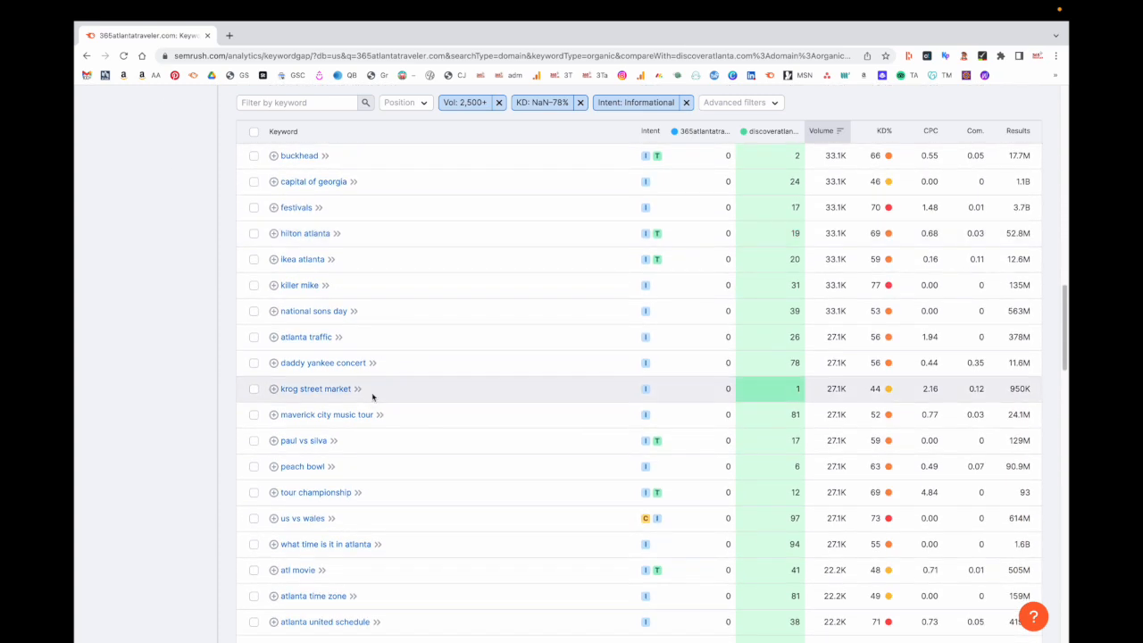
pyautogui.scroll(-6, 372, 397)
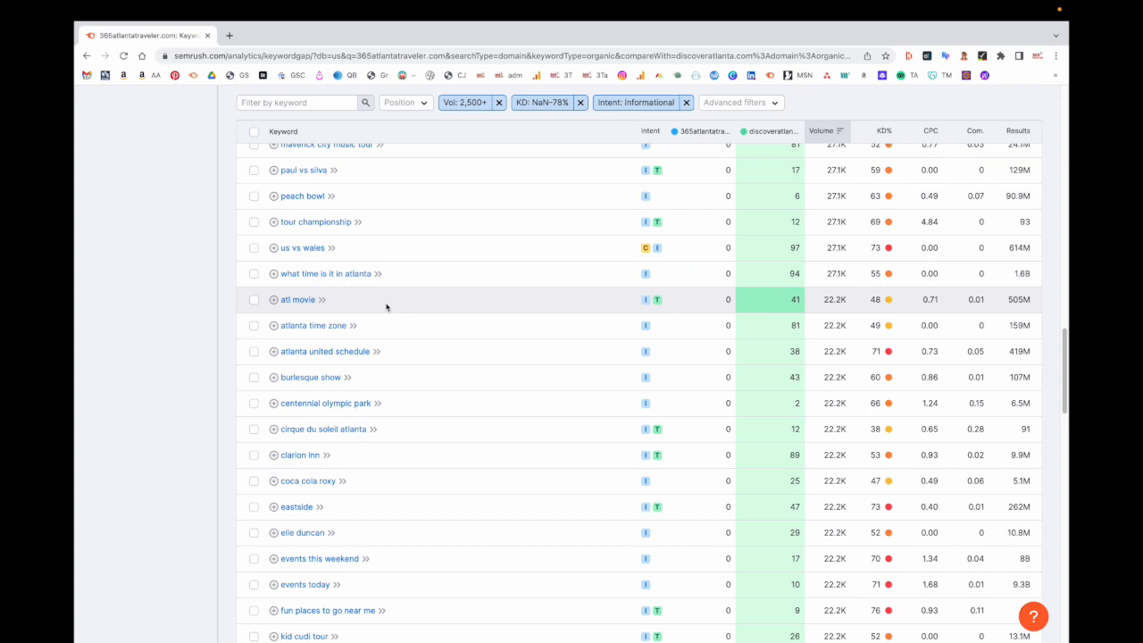
pyautogui.scroll(-5, 387, 307)
pyautogui.scroll(20, 506, 408)
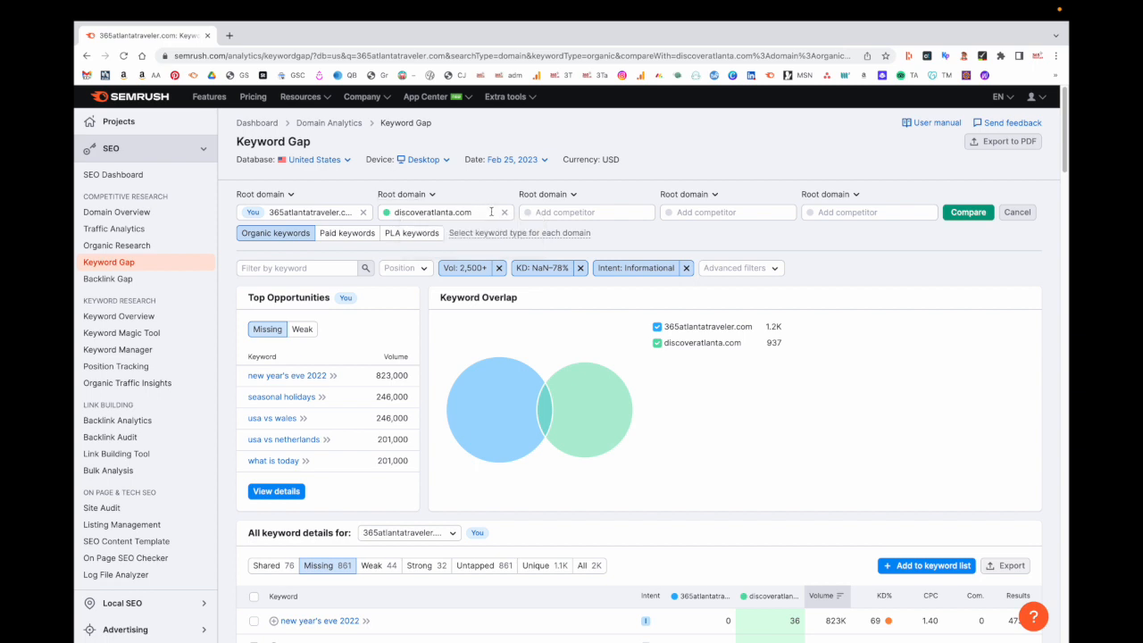
# - Switch the competitor to atlantaparent.com and rerun, showing 182 Missing keywords led by monster jam 2022
pyautogui.click(487, 212)
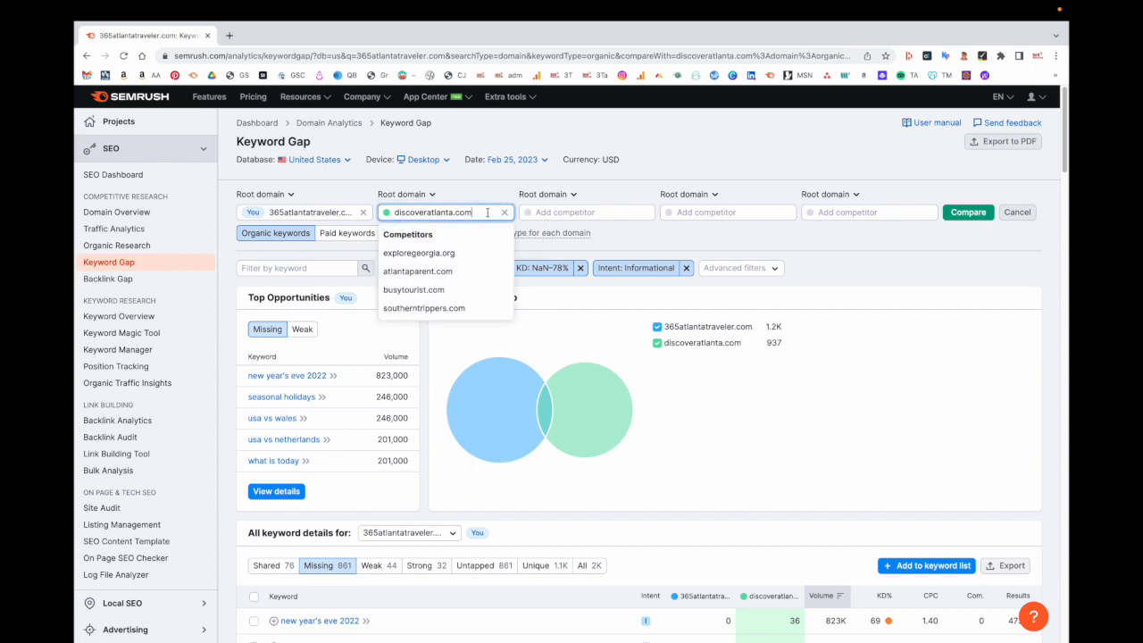
pyautogui.click(423, 272)
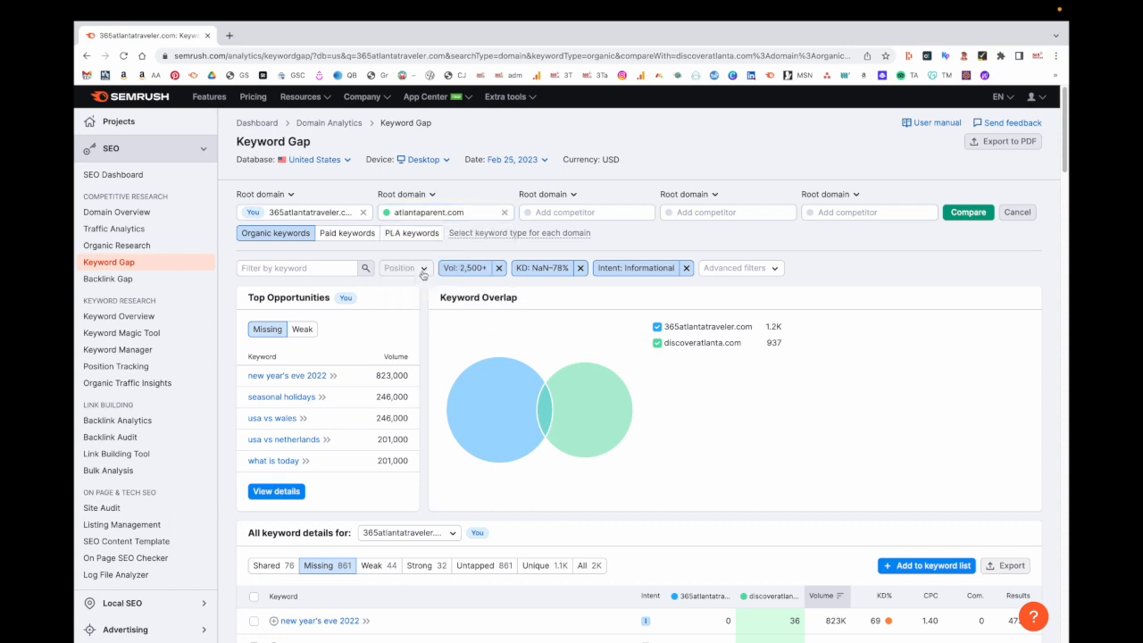
pyautogui.click(968, 211)
pyautogui.scroll(-5, 611, 420)
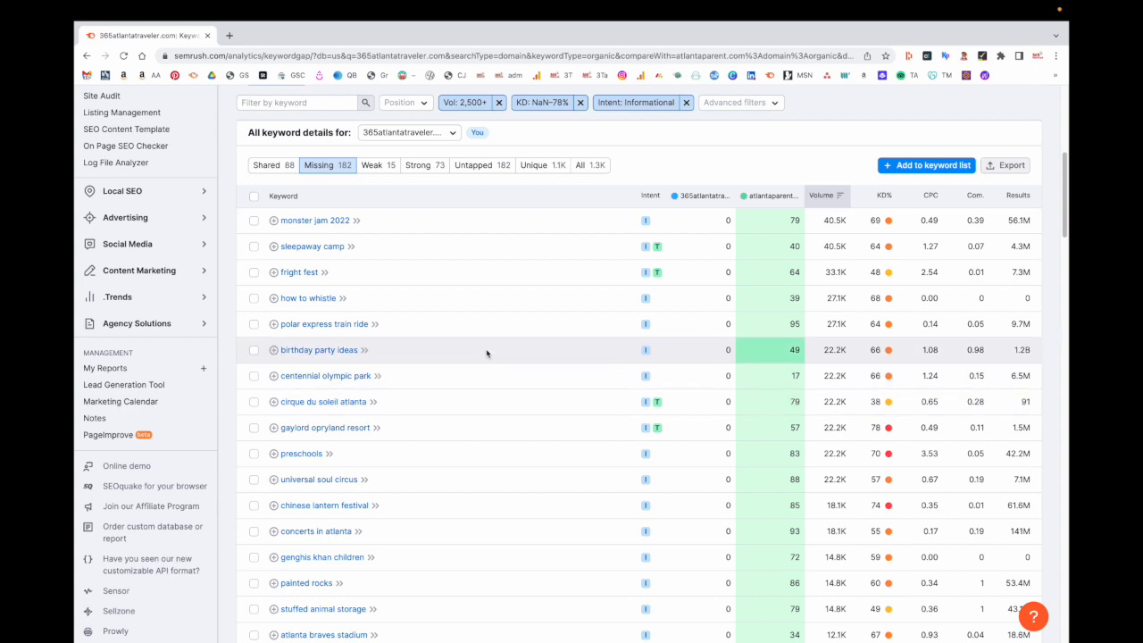
pyautogui.scroll(-3, 486, 353)
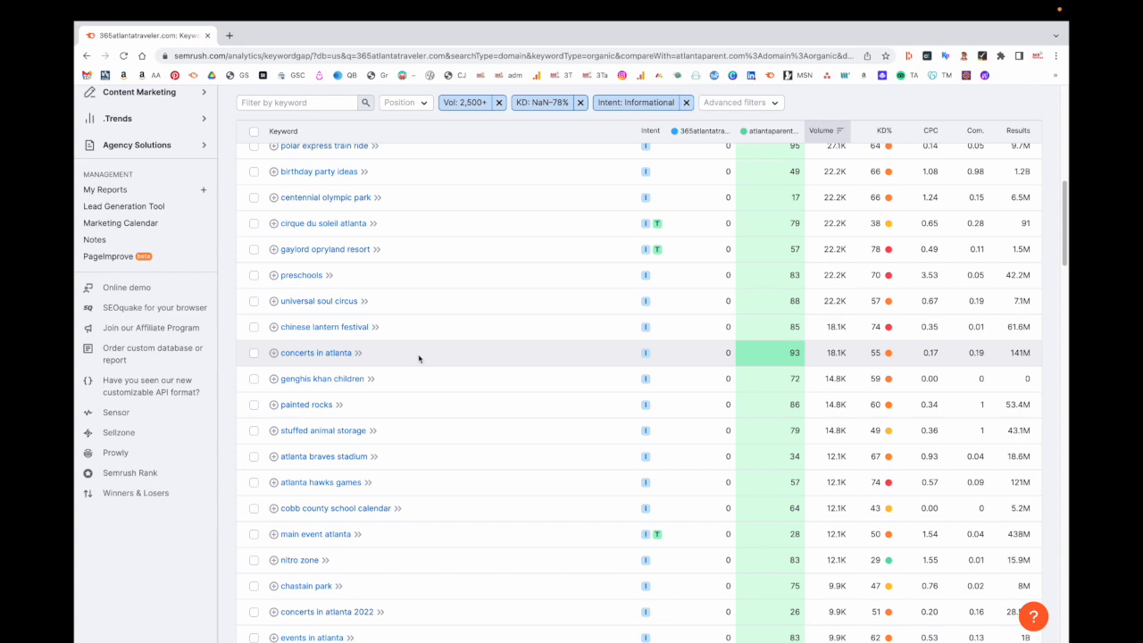
pyautogui.scroll(-5, 418, 358)
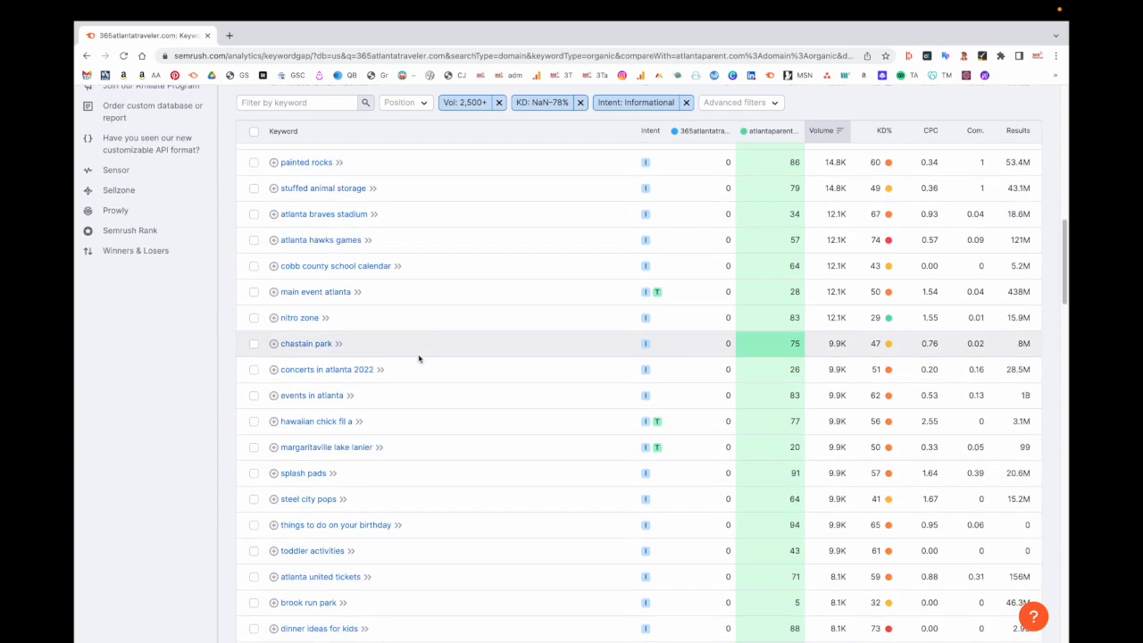
pyautogui.scroll(-10, 419, 358)
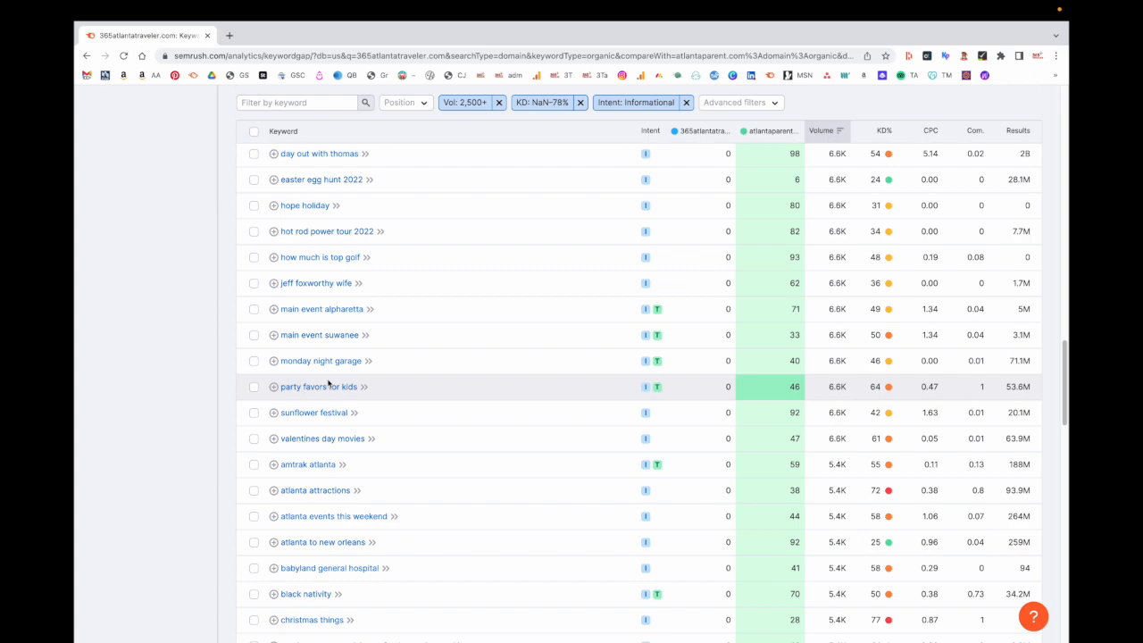
pyautogui.scroll(20, 327, 382)
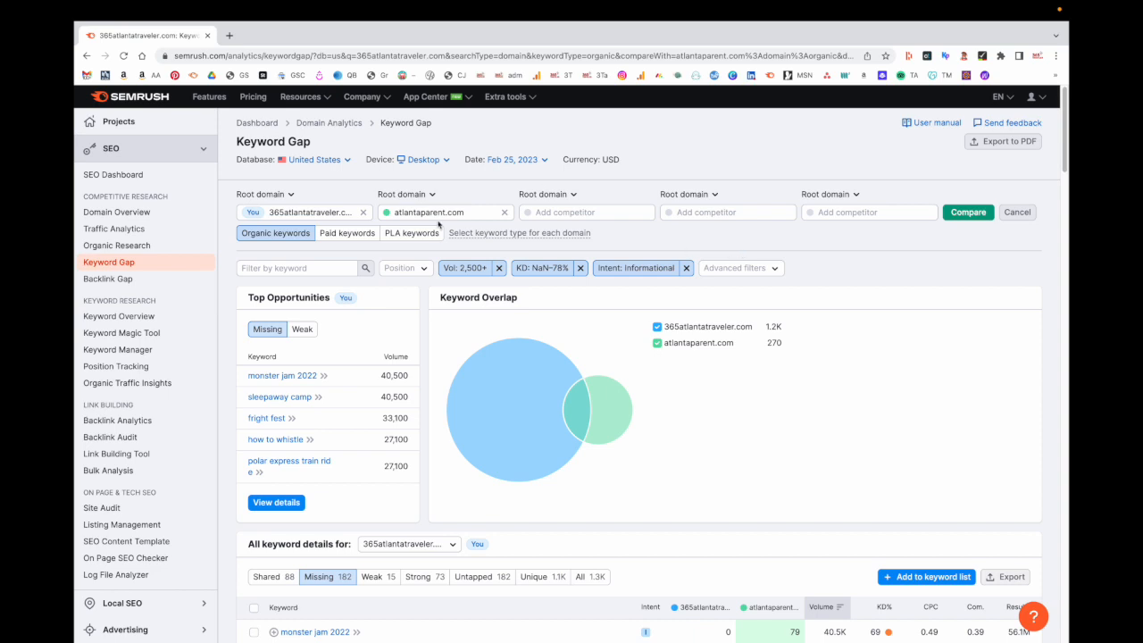
# - Replace the competitor atlantaparent.com with visitflorida.com in the second domain field
pyautogui.click(490, 214)
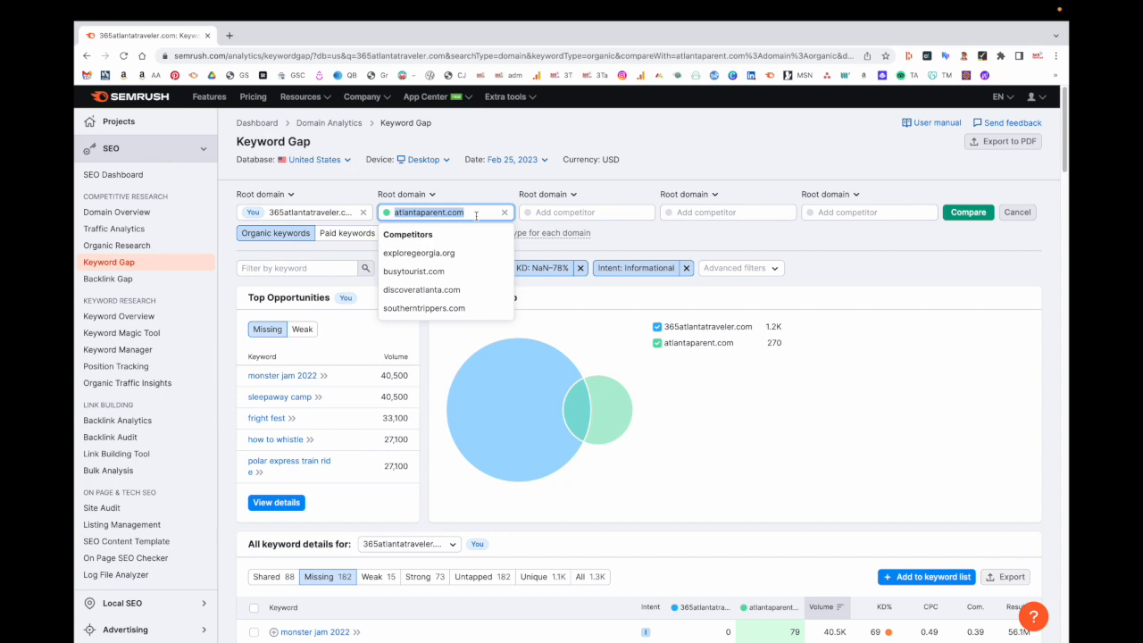
pyautogui.press('BackSpace')
pyautogui.write('visitflorida.com')
pyautogui.press('Return')
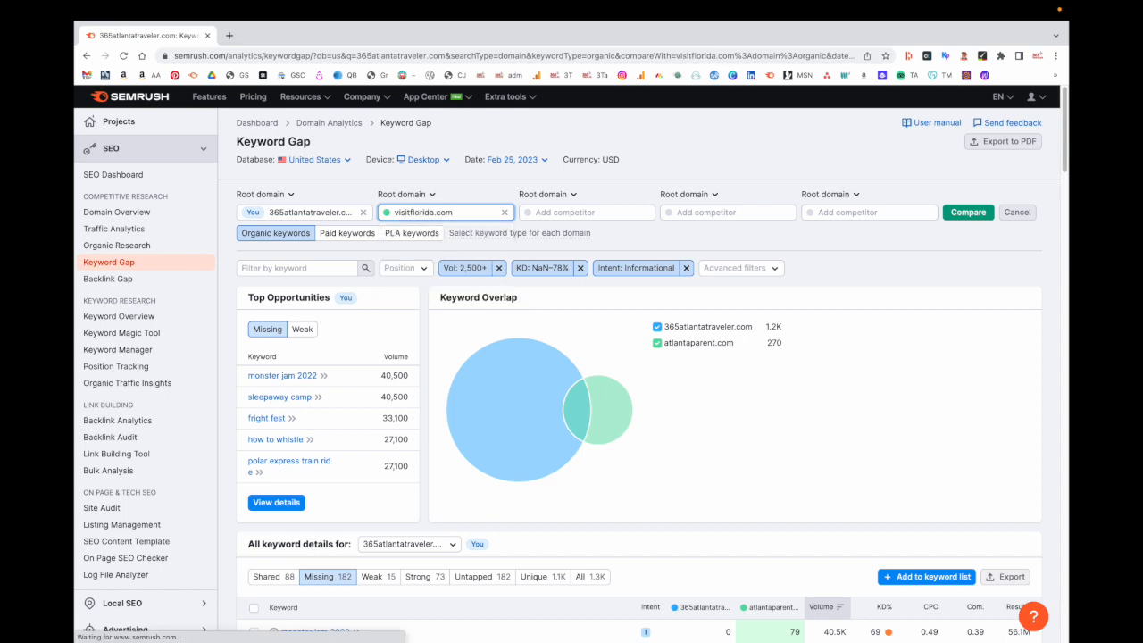
pyautogui.scroll(-5, 528, 449)
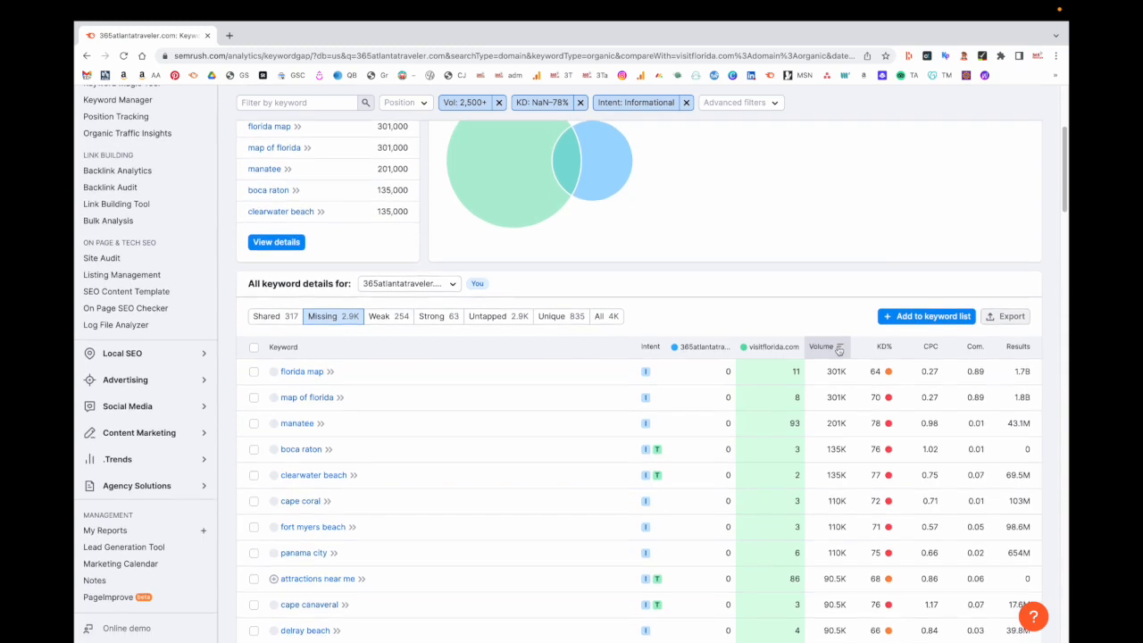
pyautogui.scroll(-3, 527, 449)
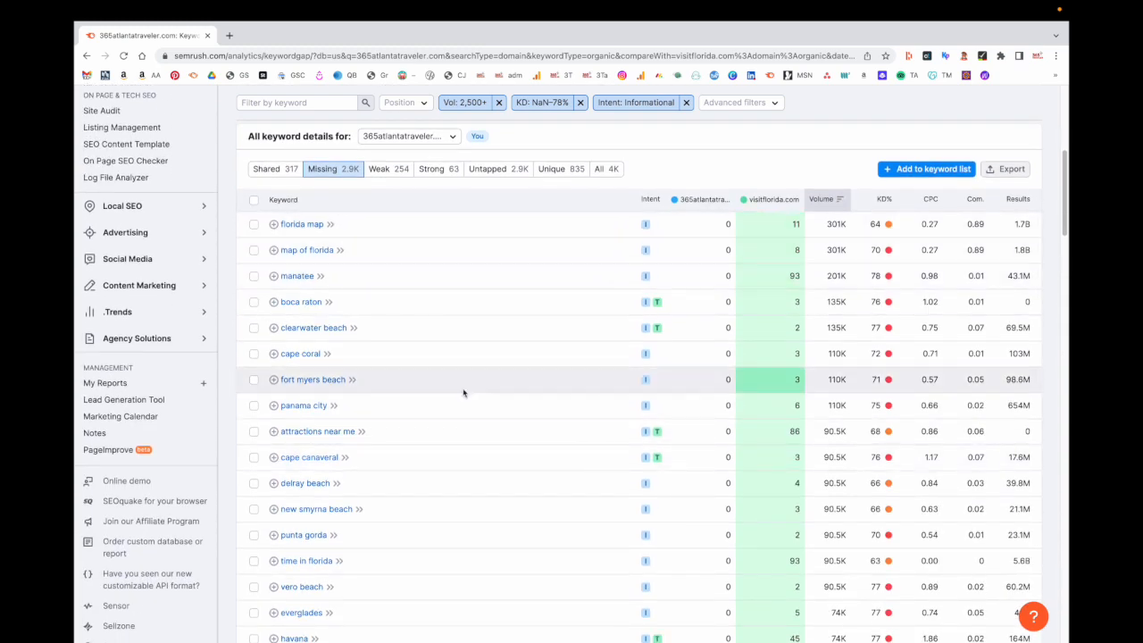
pyautogui.scroll(-3, 374, 494)
pyautogui.scroll(-4, 340, 523)
pyautogui.scroll(-6, 337, 520)
pyautogui.scroll(-5, 337, 520)
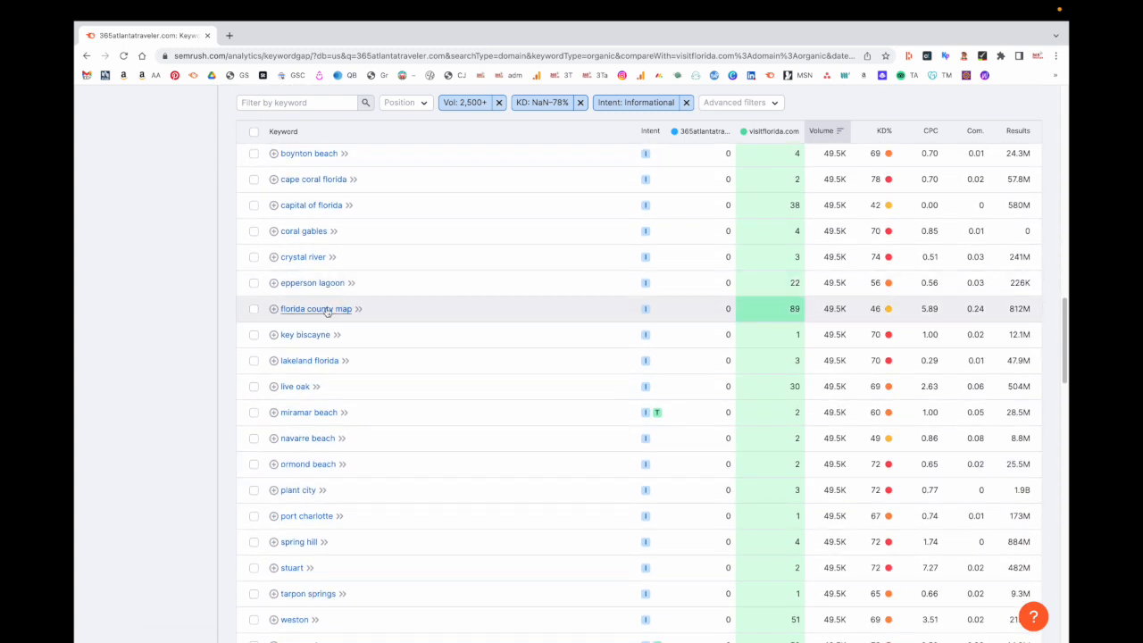
pyautogui.scroll(-3, 370, 420)
pyautogui.scroll(-6, 372, 419)
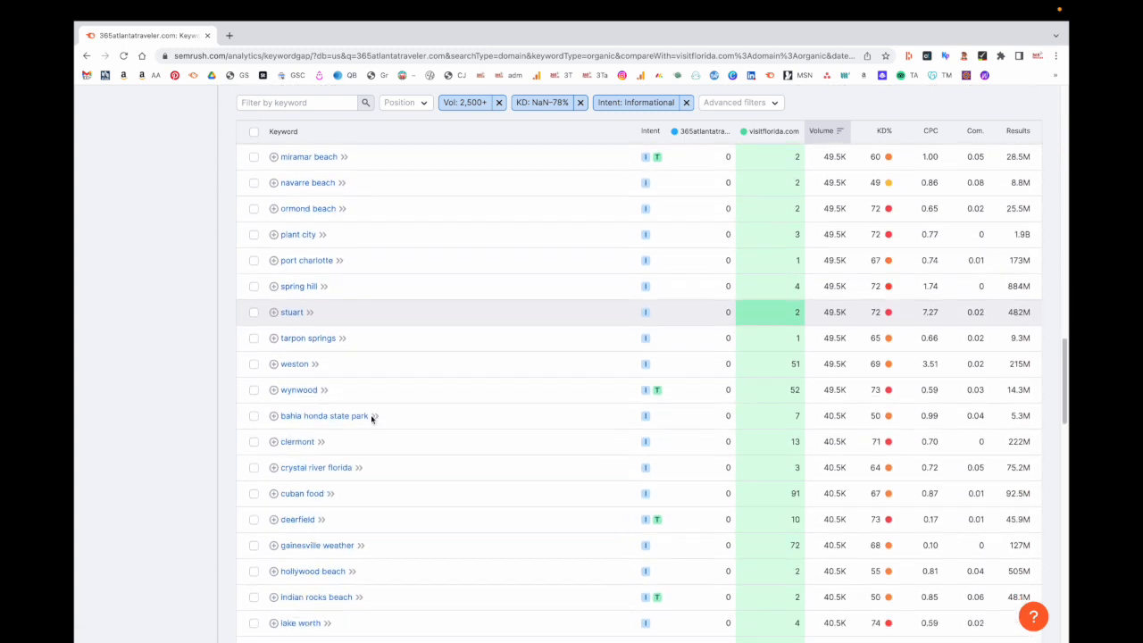
pyautogui.scroll(-1, 372, 419)
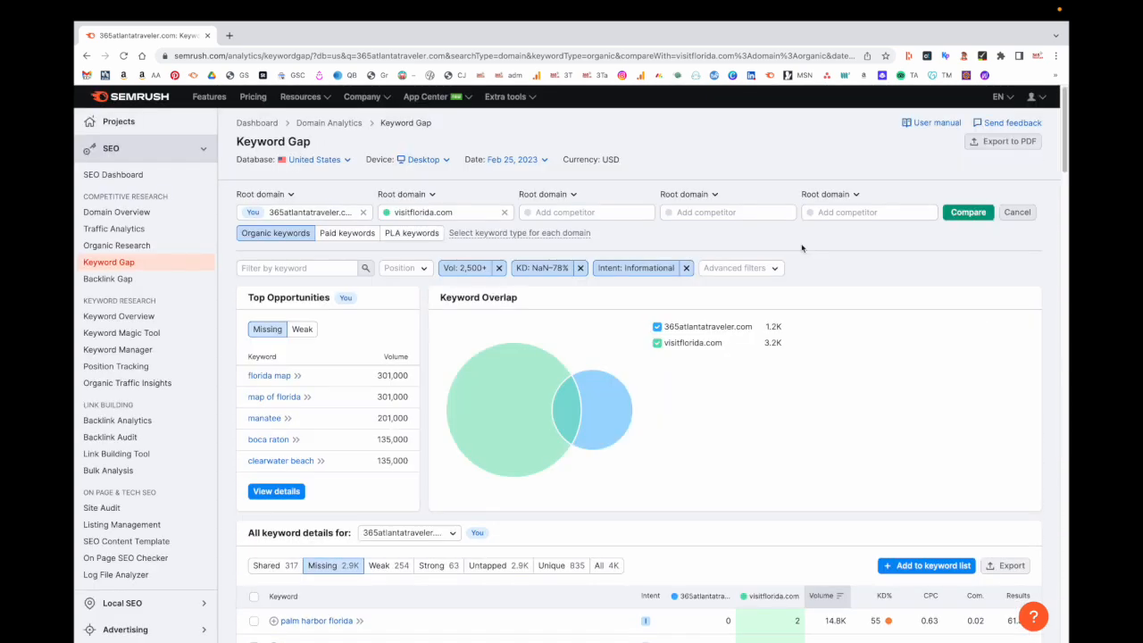
# - Remove the Informational intent filter and filter keywords by "things to", leaving 14 results
pyautogui.click(686, 270)
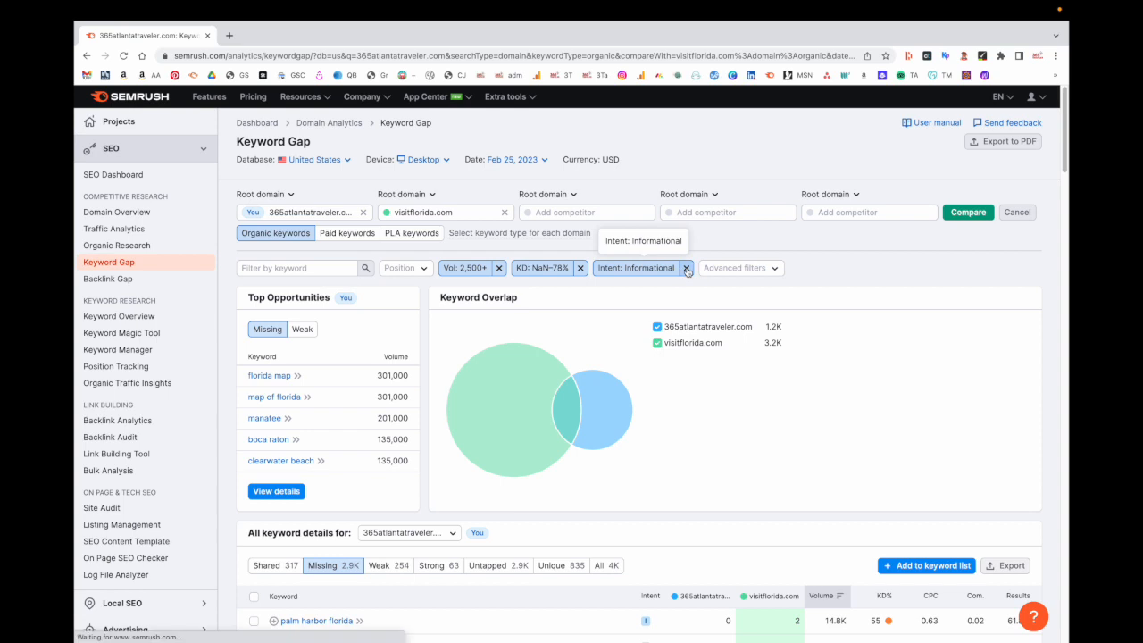
pyautogui.click(308, 268)
pyautogui.write('th')
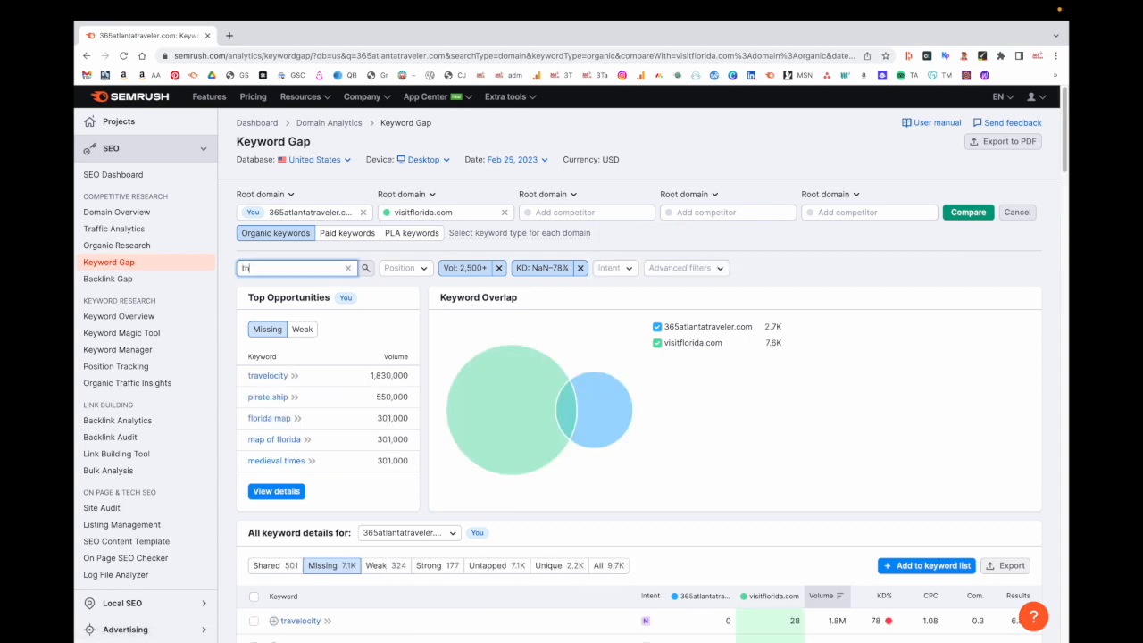
pyautogui.write('ings to')
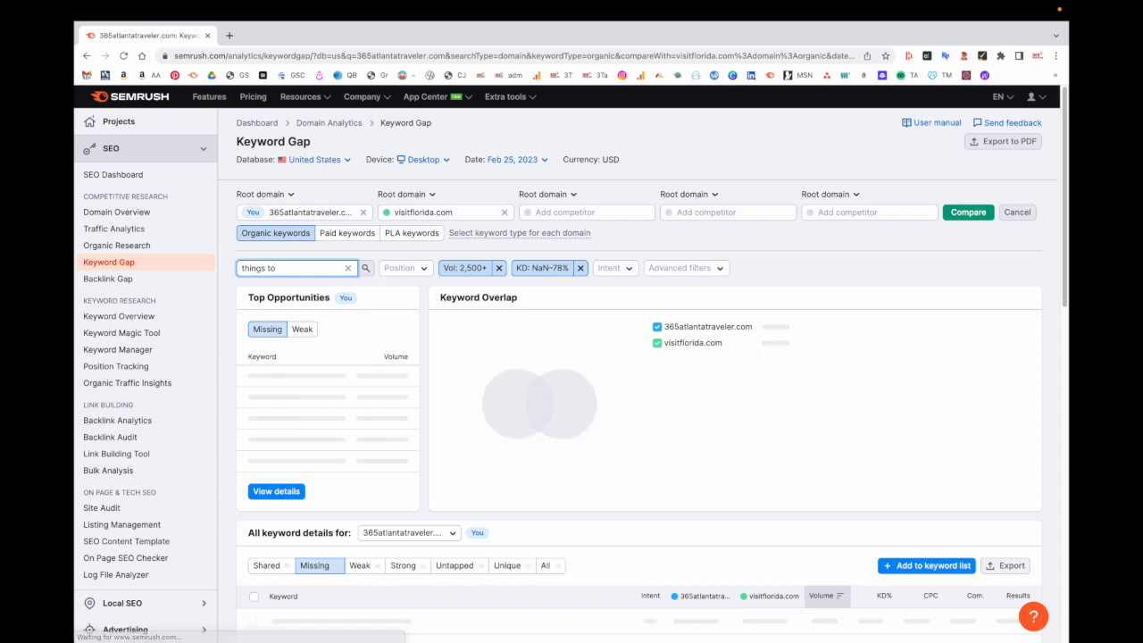
pyautogui.scroll(-5, 378, 389)
pyautogui.scroll(-1, 377, 389)
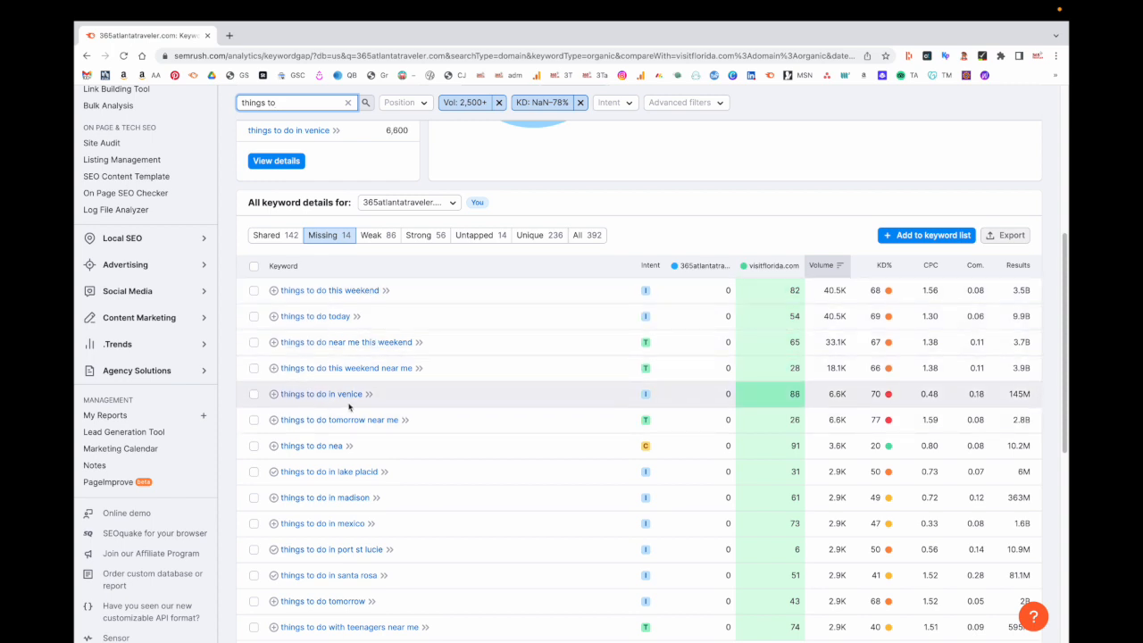
pyautogui.scroll(-1, 349, 408)
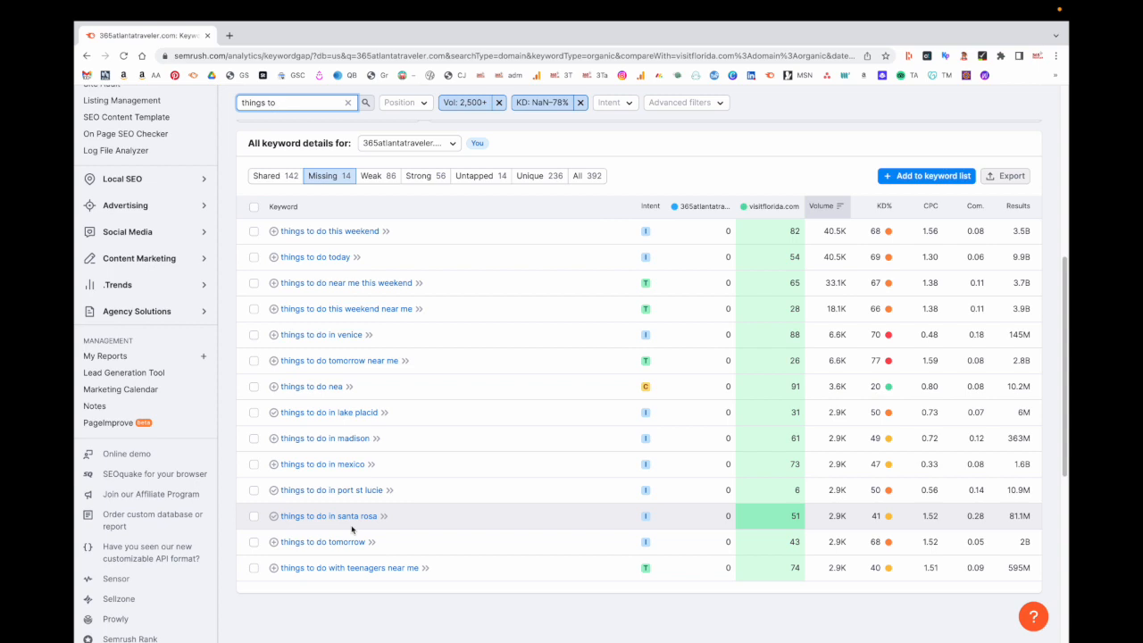
pyautogui.scroll(5, 350, 529)
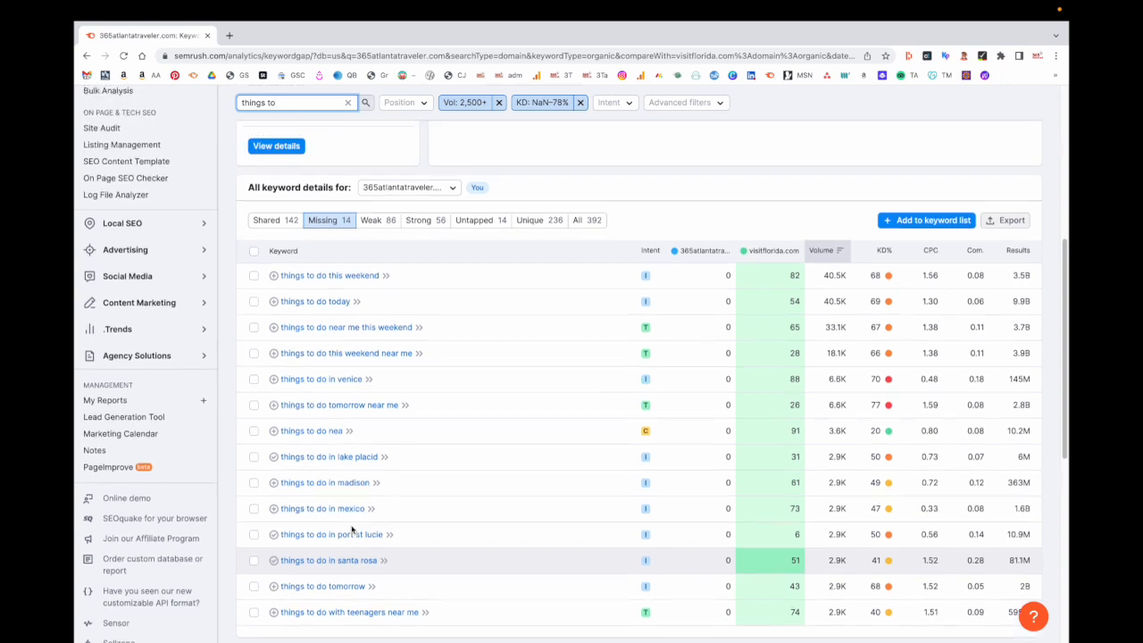